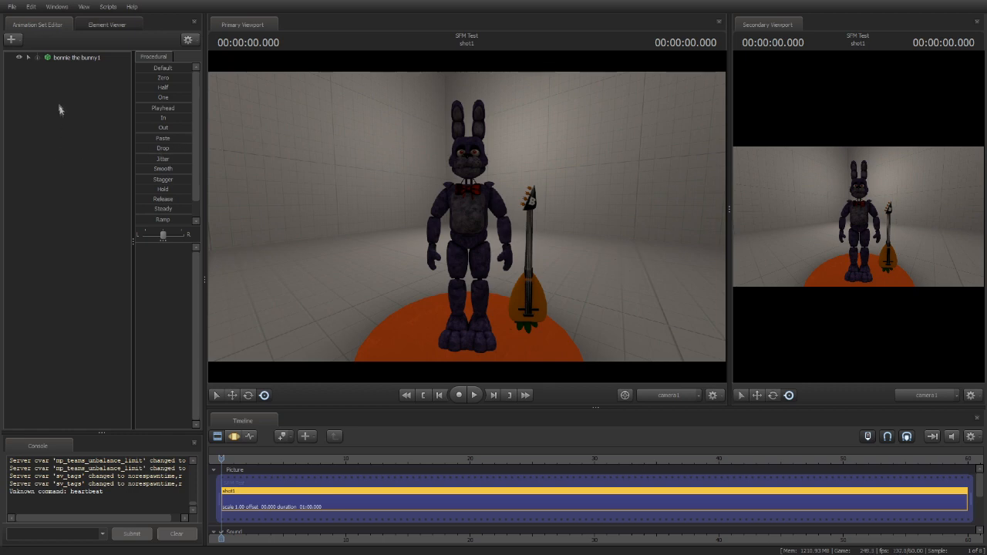
Create an animation set for the existing camera1 element in the Animation Set Editor
click(63, 57)
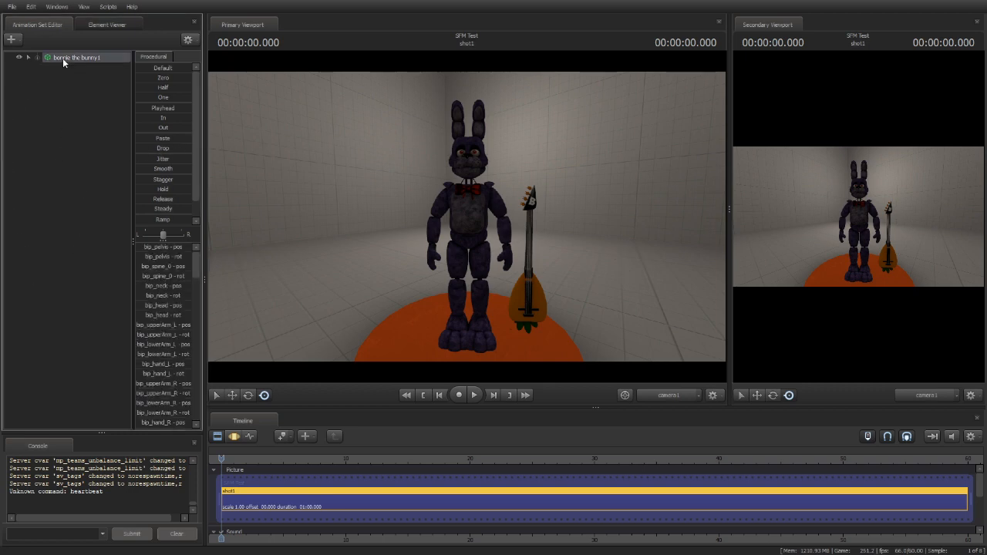
click(66, 118)
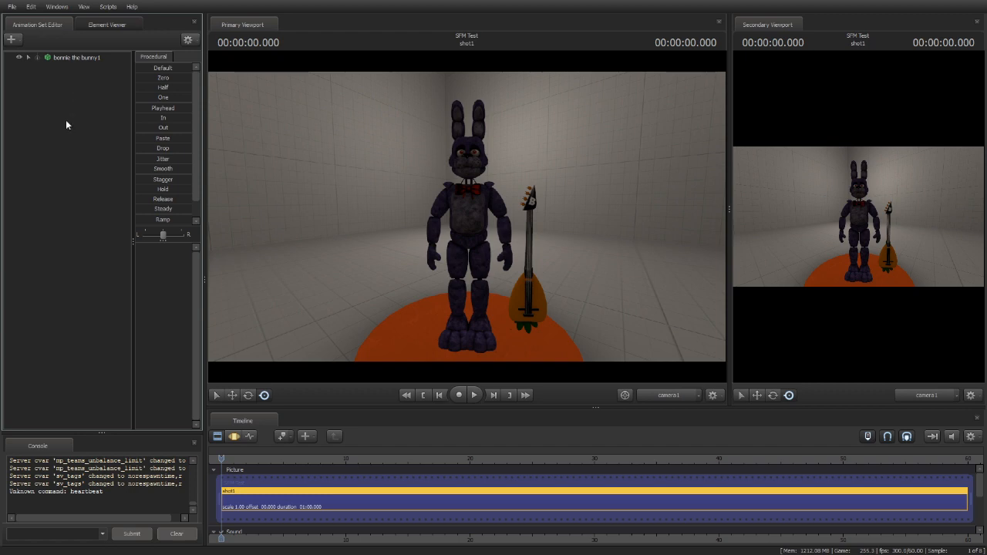
right_click(68, 123)
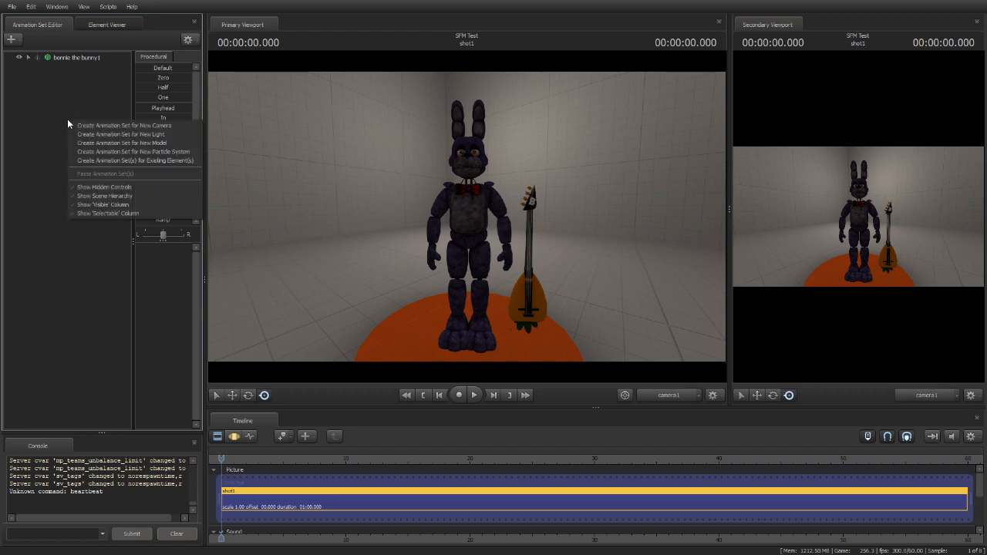
click(117, 161)
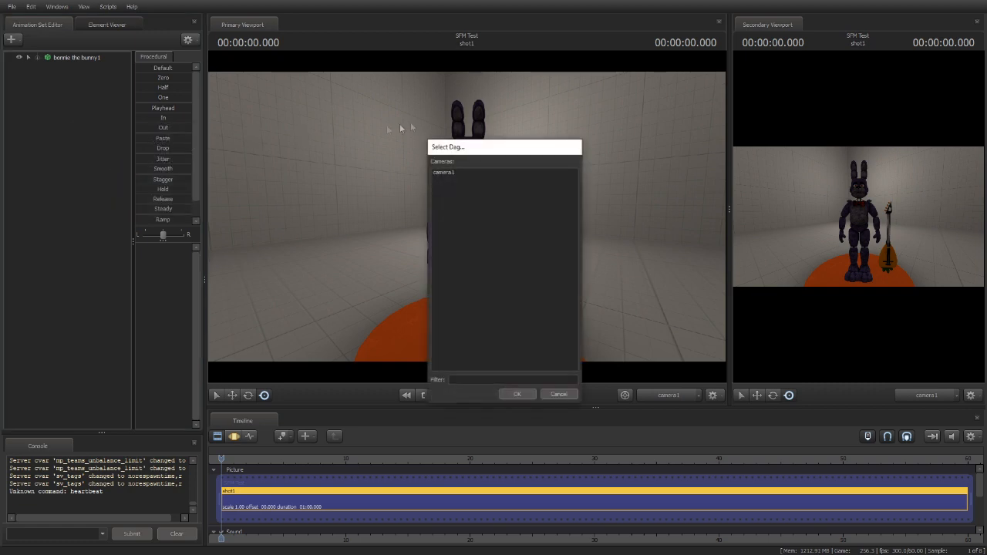
drag(497, 151, 477, 104)
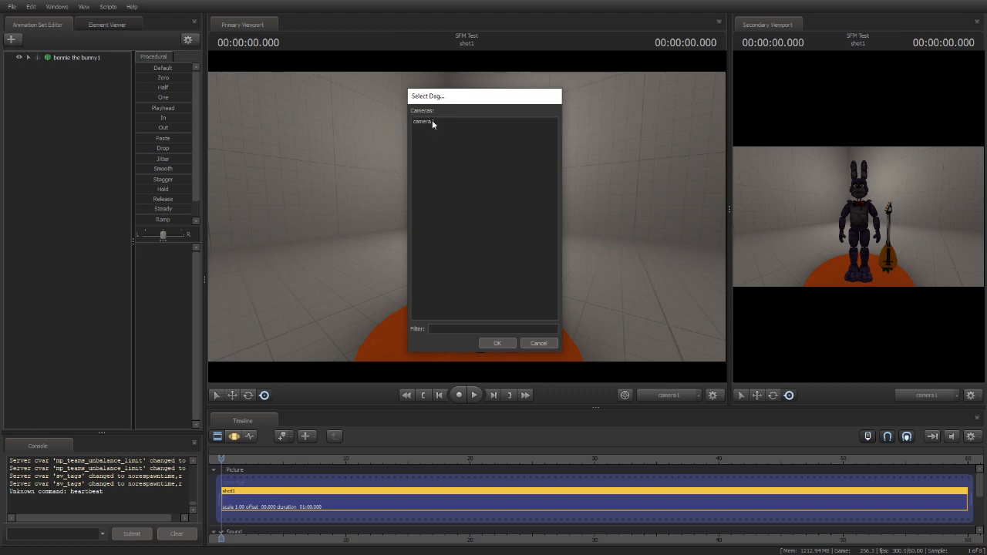
click(497, 343)
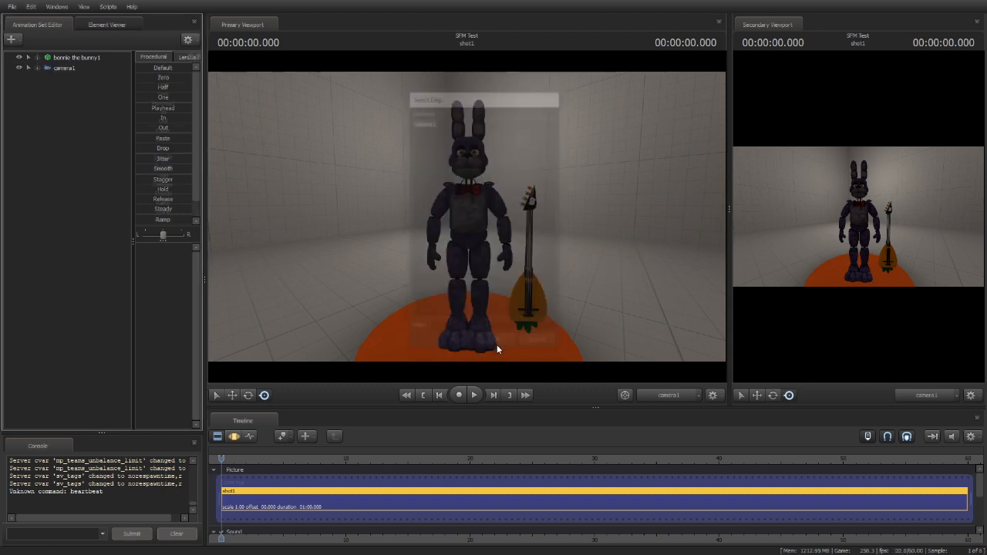
Select camera1 and view it from outside through the Work Camera in the primary viewport, together with the Bonnie model
click(64, 69)
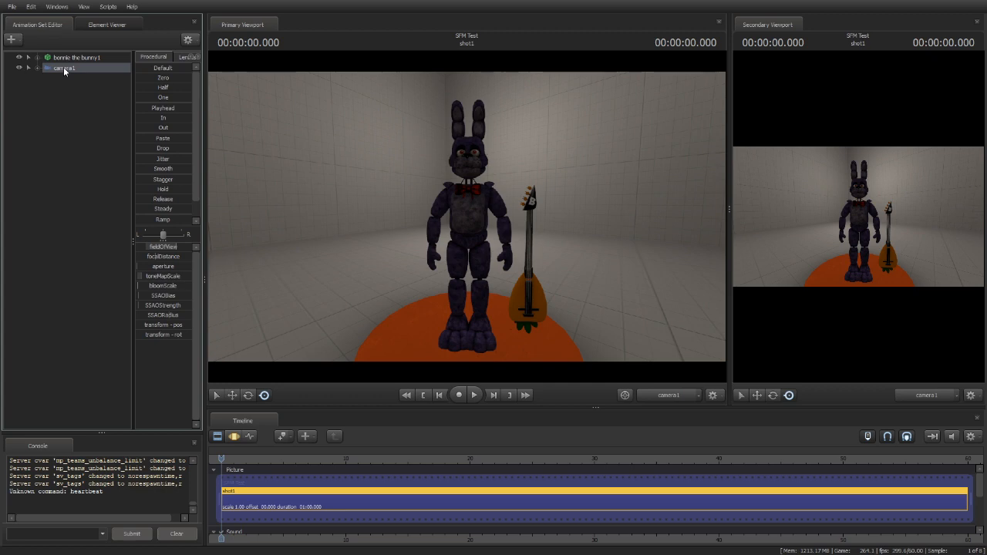
click(669, 398)
drag(629, 240, 466, 222)
key(w)
key(s)
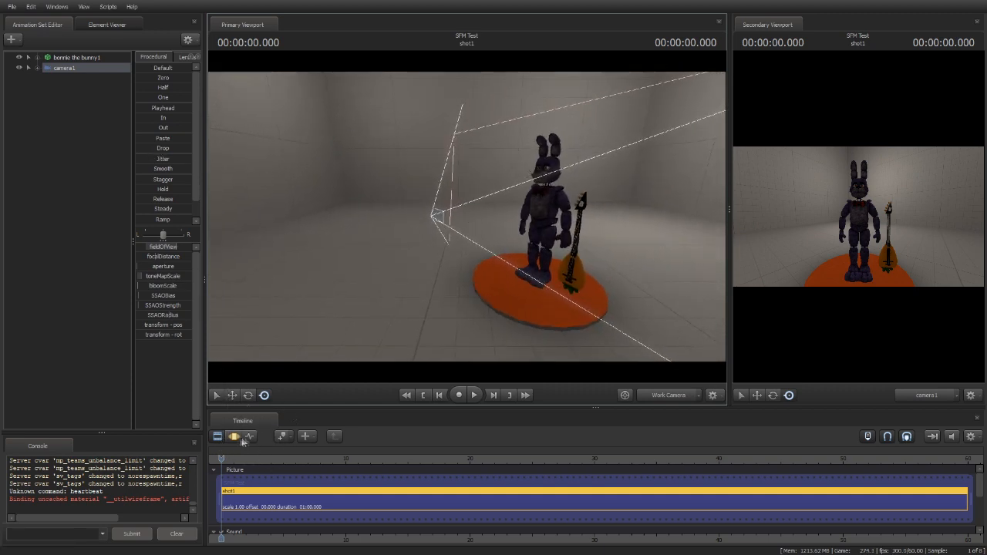
In the Graph Editor, shift camera1 away from Bonnie with the Move tool and undo the last move
click(249, 436)
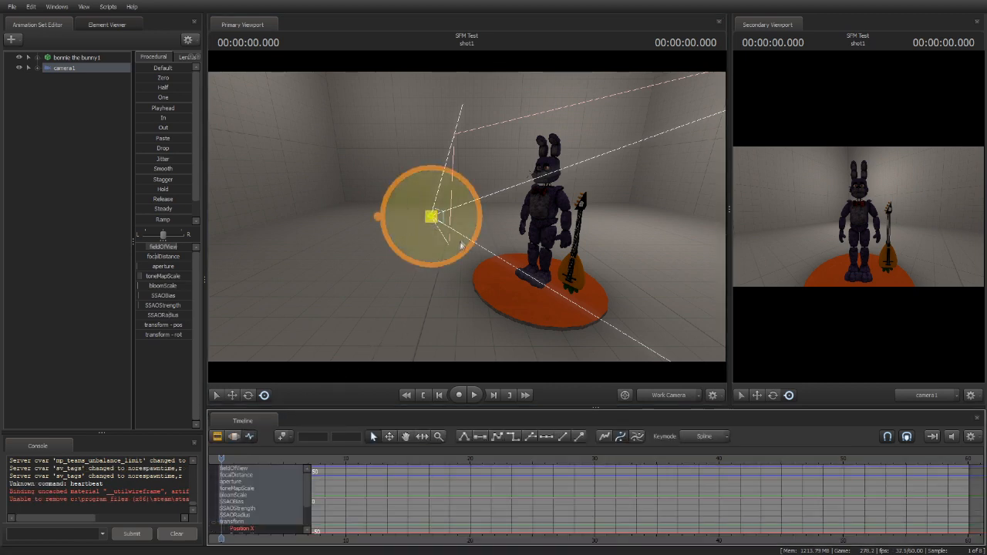
click(232, 395)
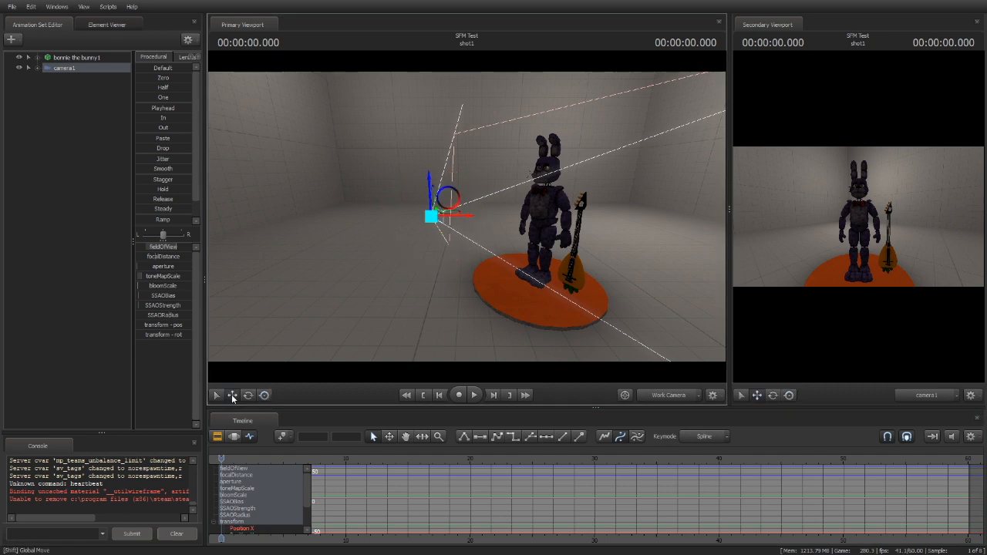
drag(470, 221, 433, 230)
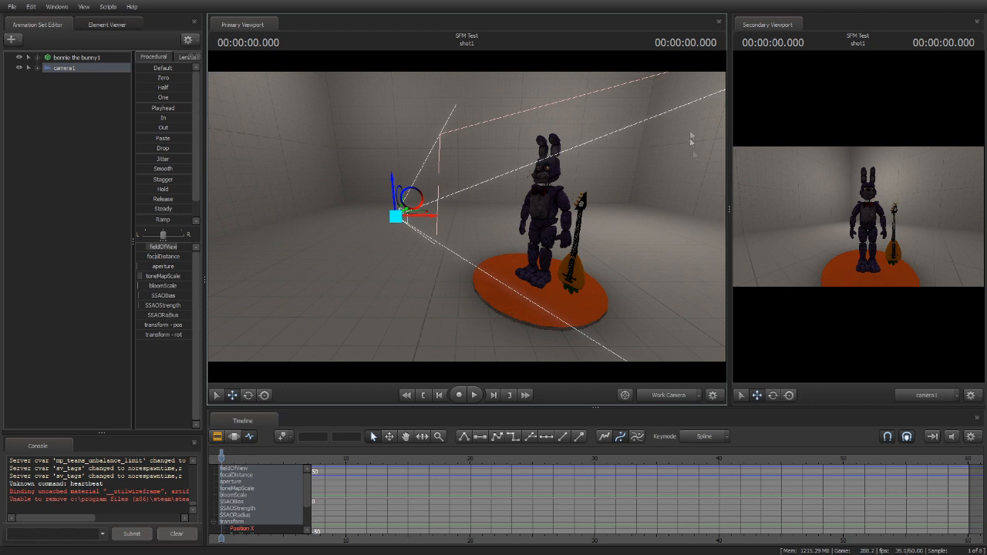
drag(434, 221, 460, 186)
key(ctrl+z)
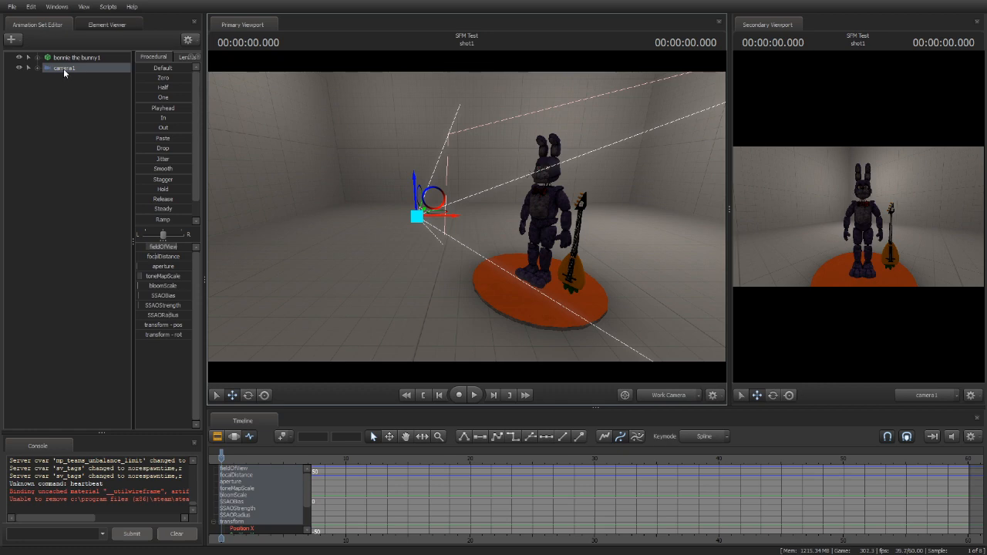
Look through camera1, fly it farther back from Bonnie, and check its placement from the Work Camera before returning to its view
click(664, 395)
click(654, 313)
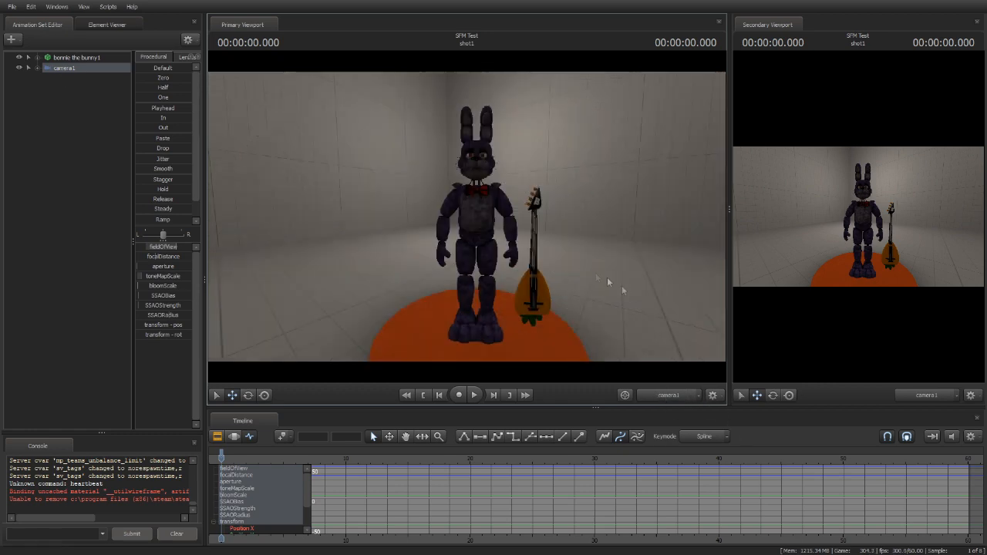
drag(578, 226, 535, 276)
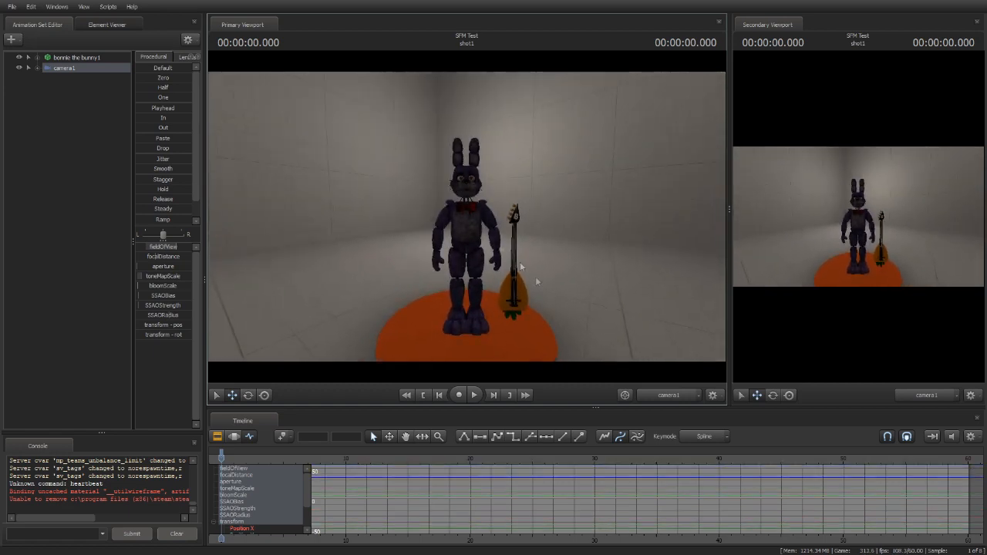
click(668, 394)
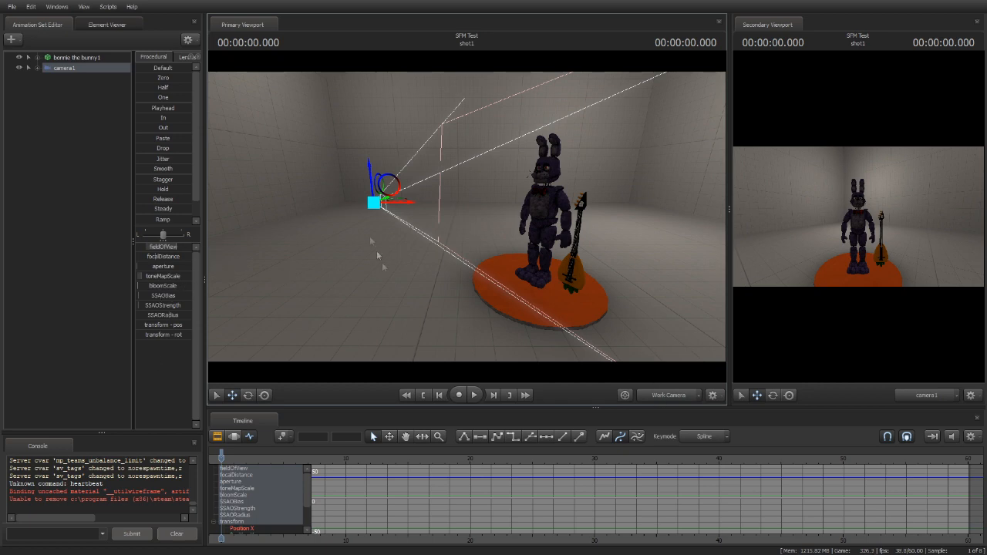
click(675, 396)
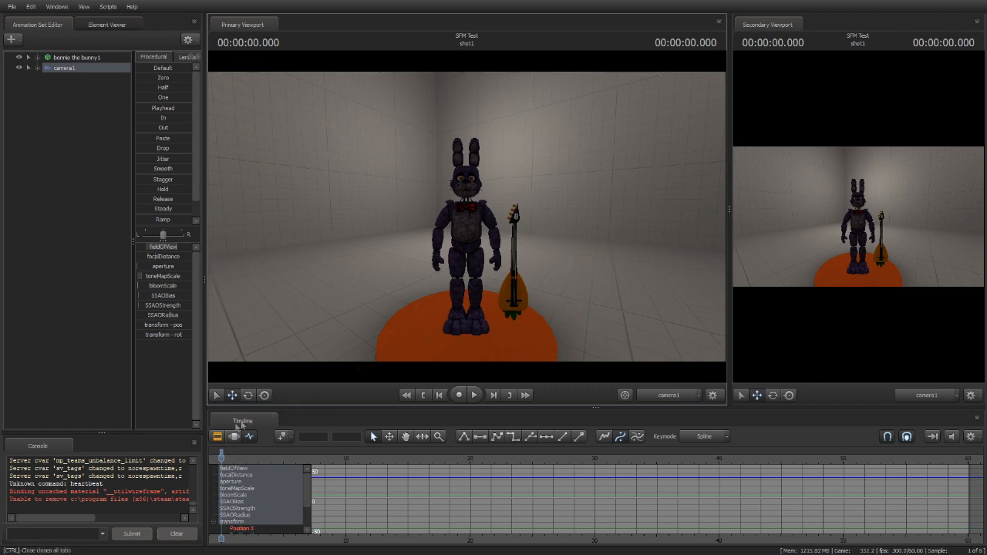
Switch to the Motion Editor and fly camera1 forward until it frames Bonnie's head and chest
click(233, 437)
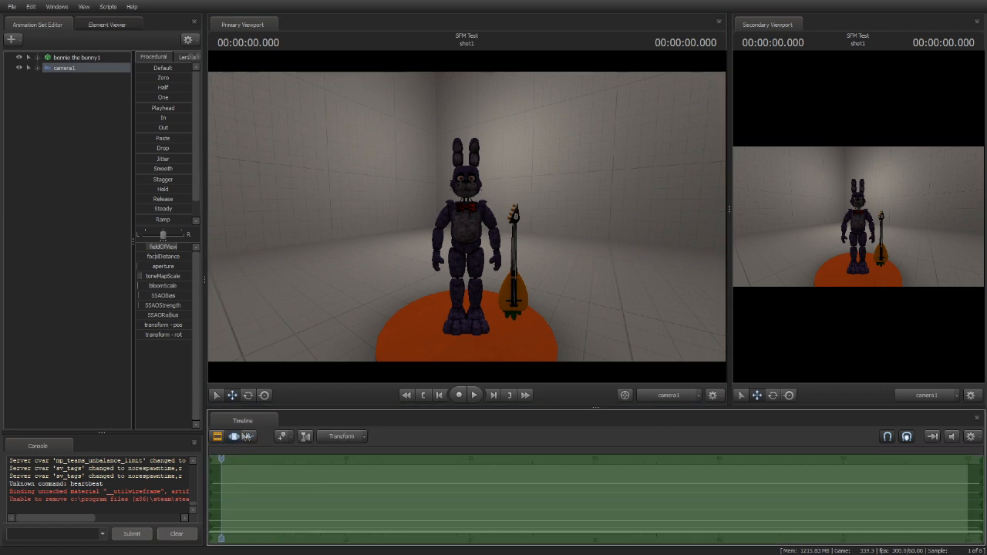
drag(381, 190, 381, 189)
key(w)
key(s)
key(w)
key(w)
key(w)
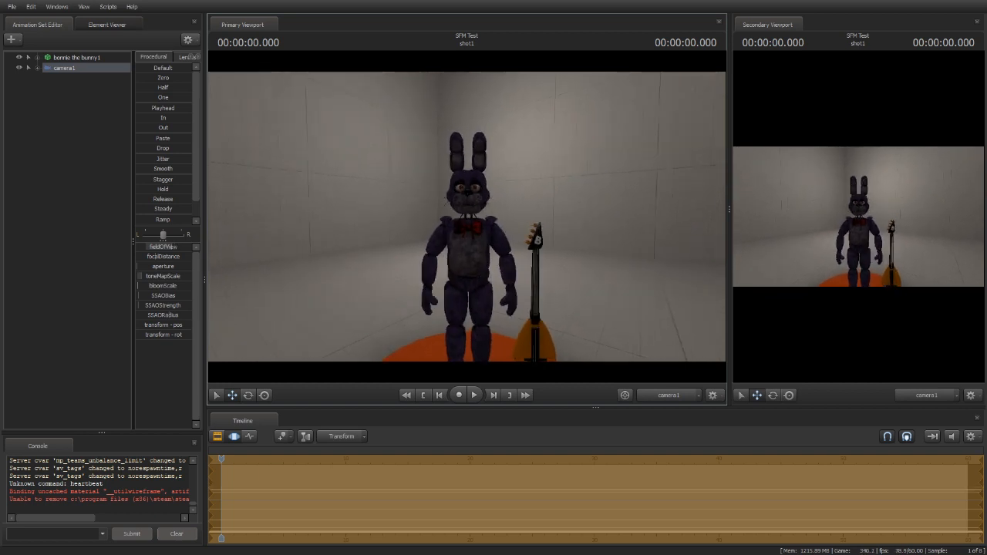
key(w)
key(w)
key(w)
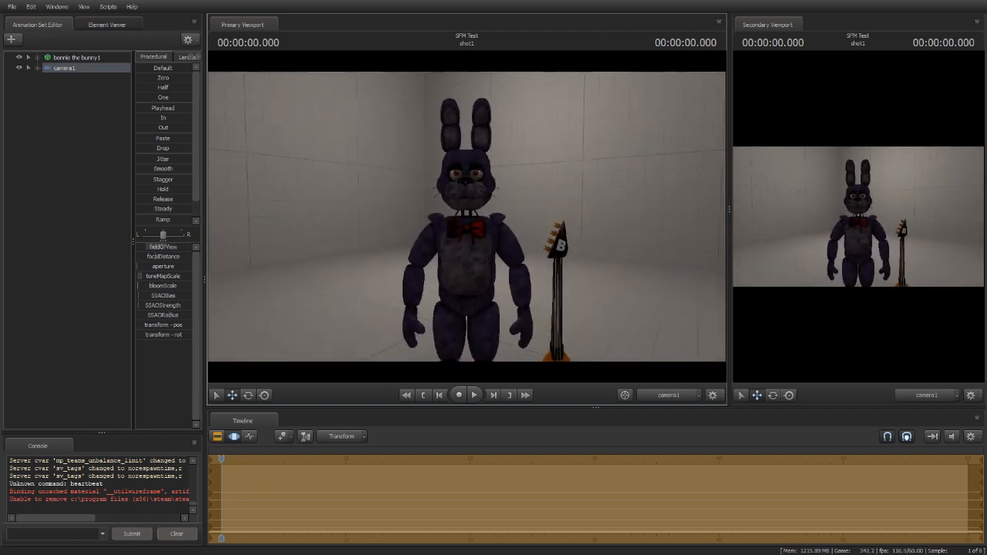
key(w)
key(w)
key(w)
key(w)
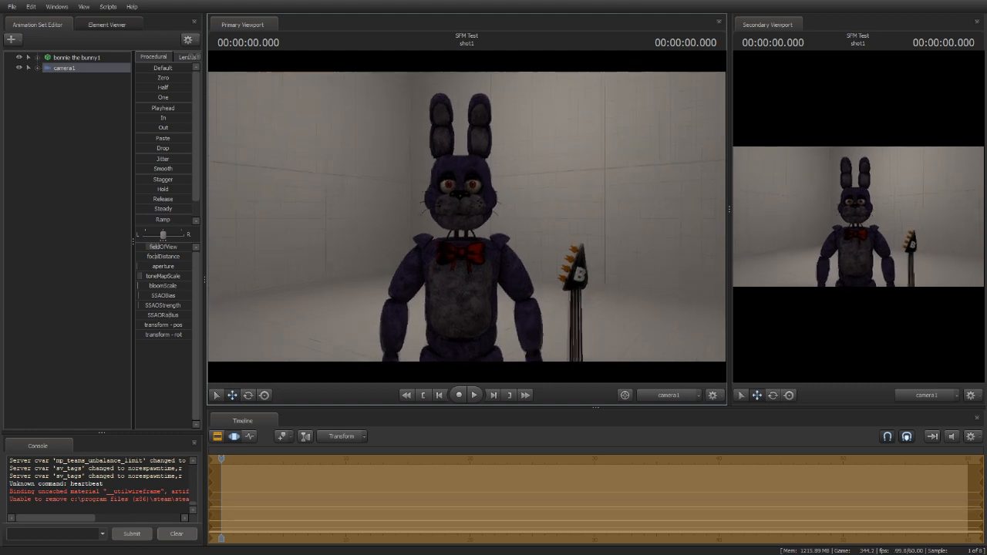
key(w)
key(w)
key(w)
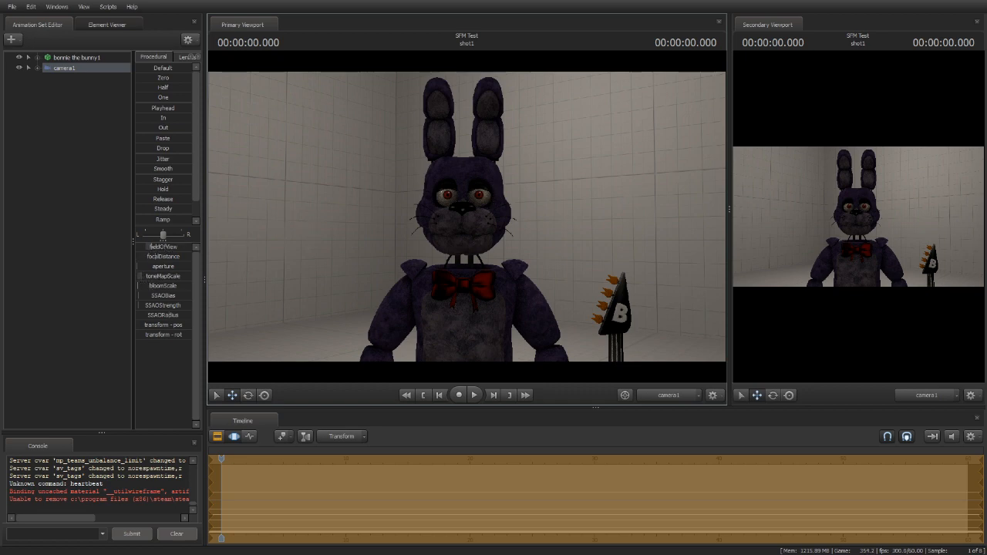
Narrow camera1's field of view until Bonnie's face fills the frame
scroll(466, 216, up, 10)
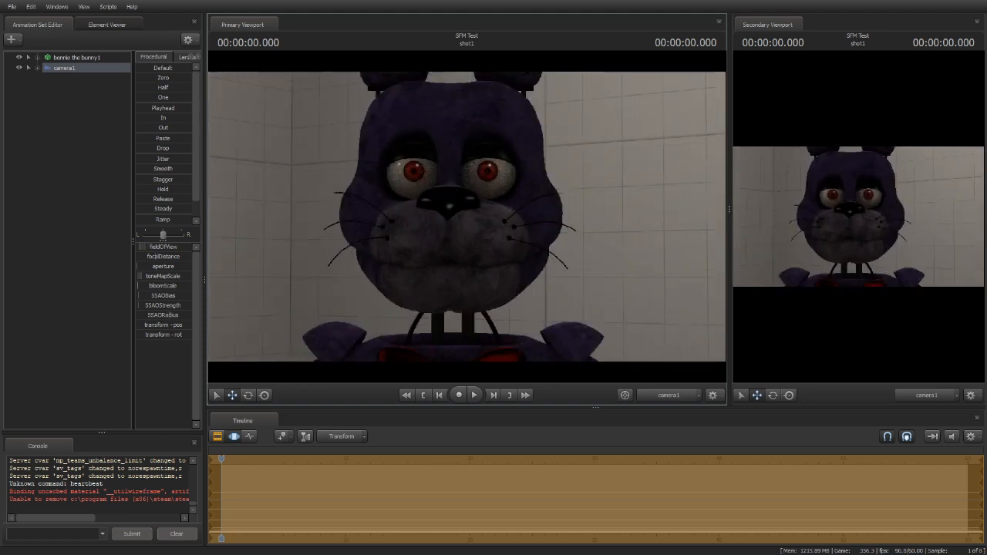
scroll(467, 217, up, 4)
scroll(466, 217, down, 5)
scroll(466, 216, up, 2)
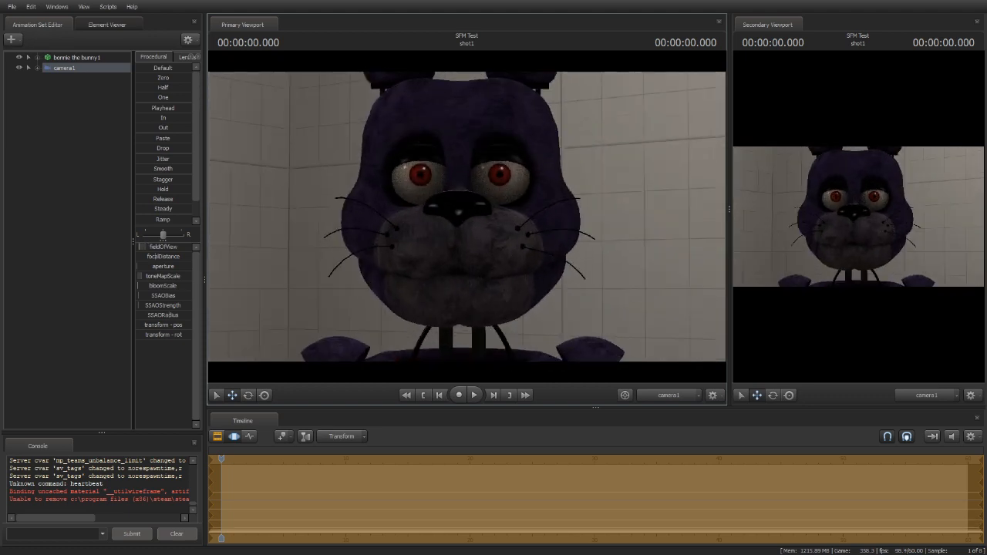
scroll(467, 217, up, 2)
Widen camera1's field of view until all of Bonnie, the orange disc and the surrounding room are in frame
scroll(466, 217, down, 8)
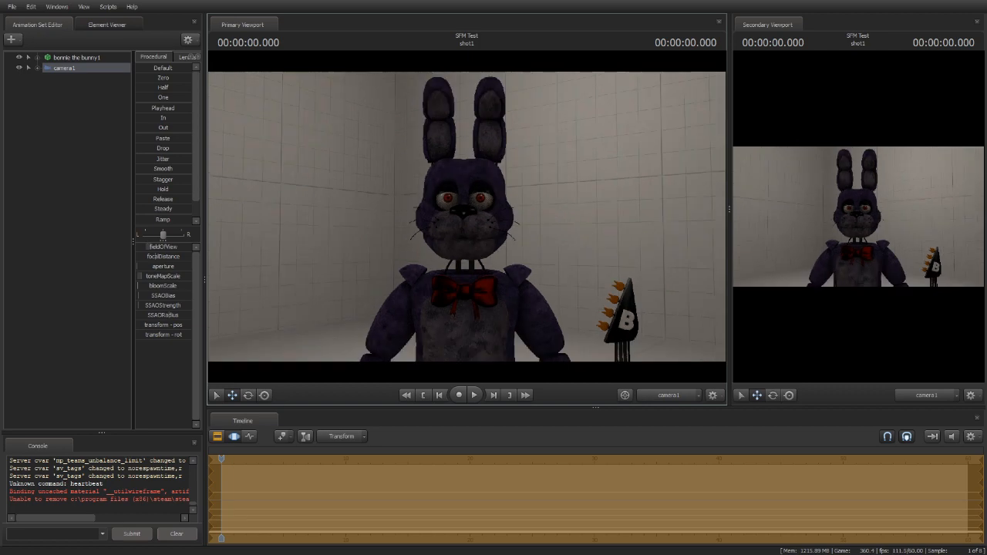
scroll(467, 217, down, 8)
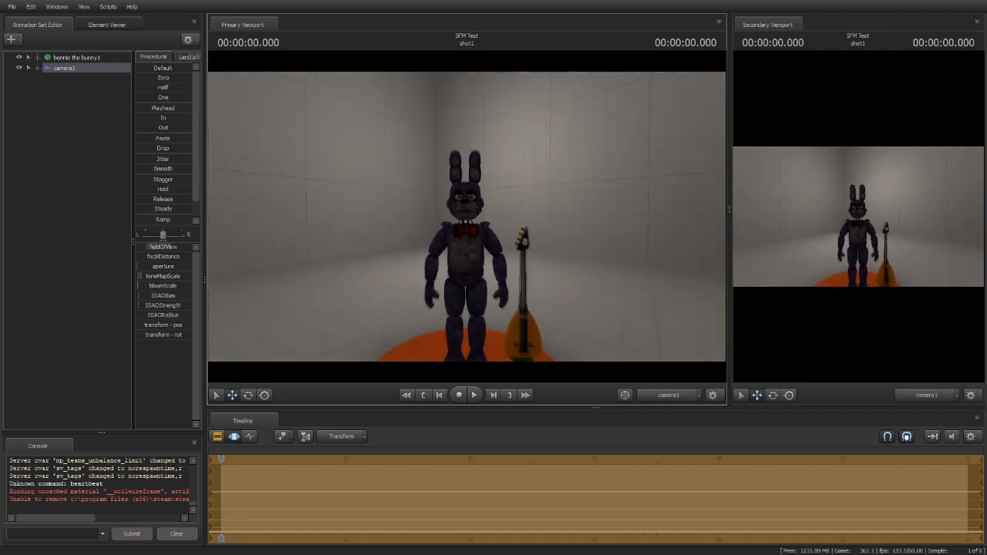
scroll(467, 217, down, 8)
scroll(467, 216, down, 1)
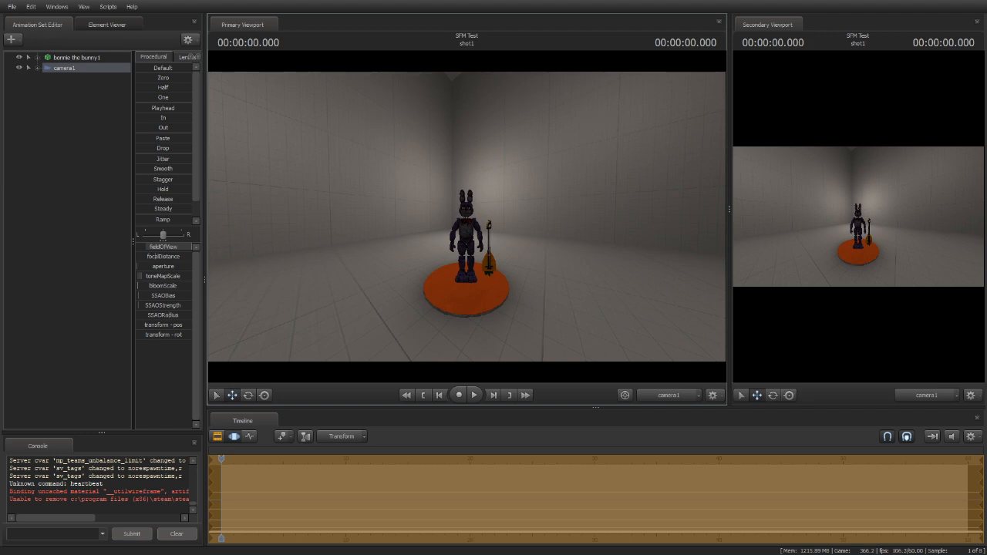
Fly camera1 from the wide view in toward Bonnie until he is framed roughly from the waist up
drag(467, 216, 313, 217)
key(w)
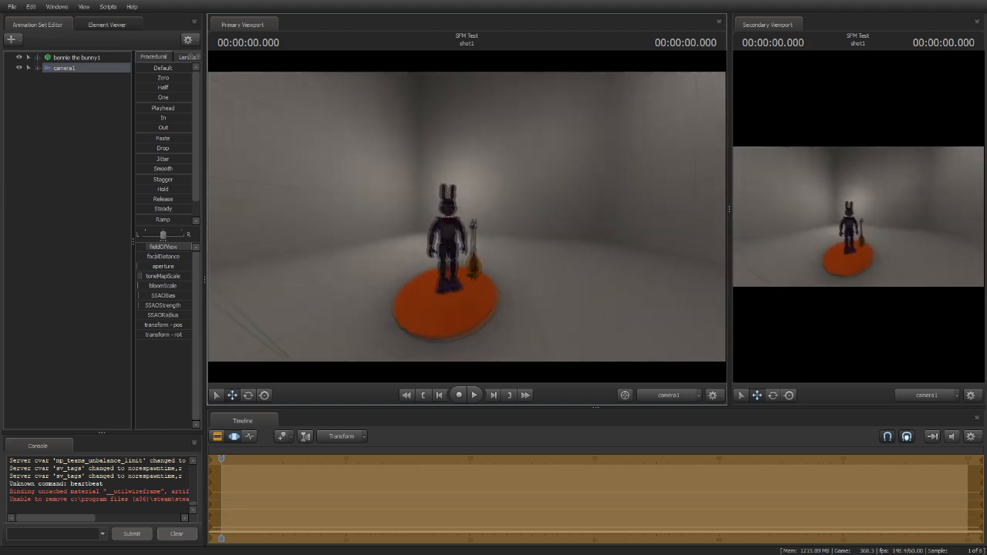
key(a)
key(s)
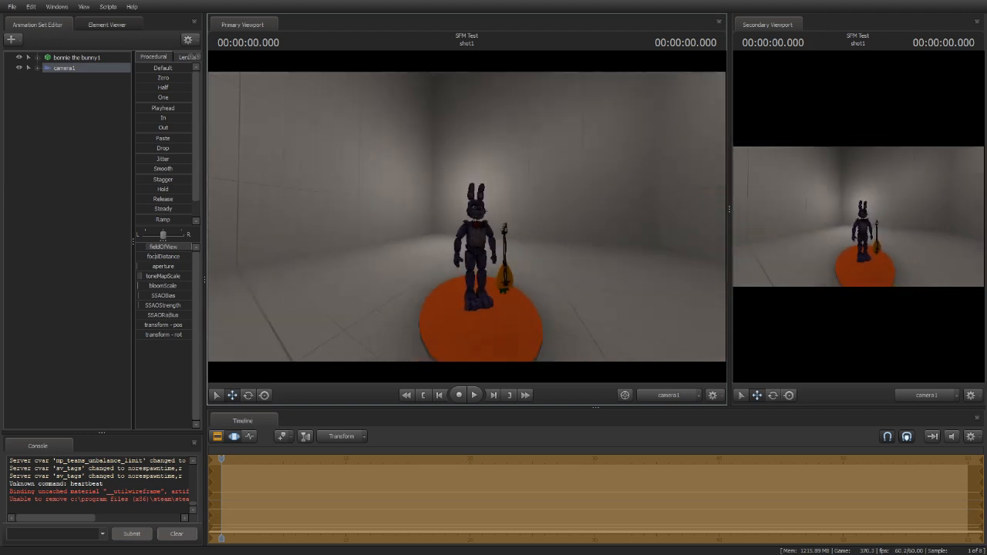
key(d)
key(w)
key(w)
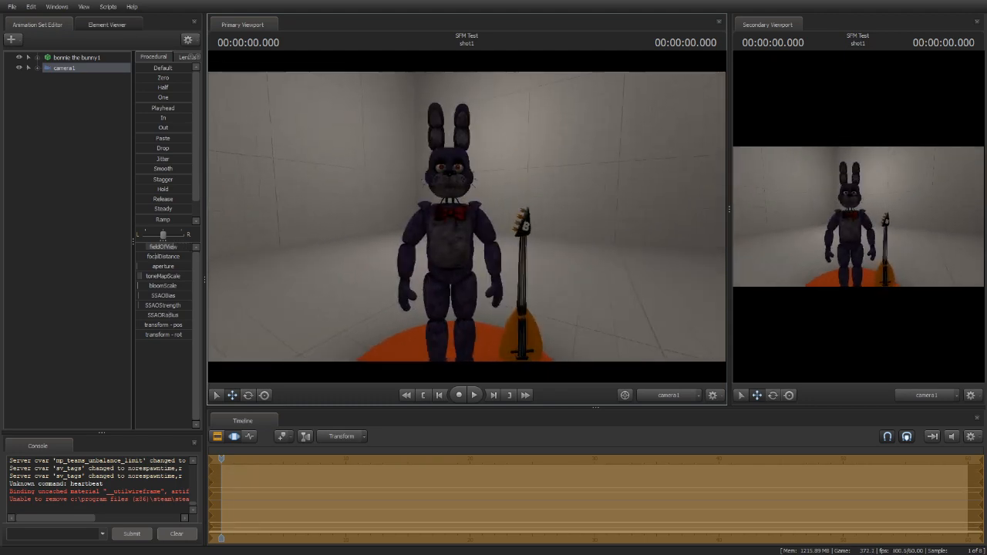
key(s)
key(w)
key(w)
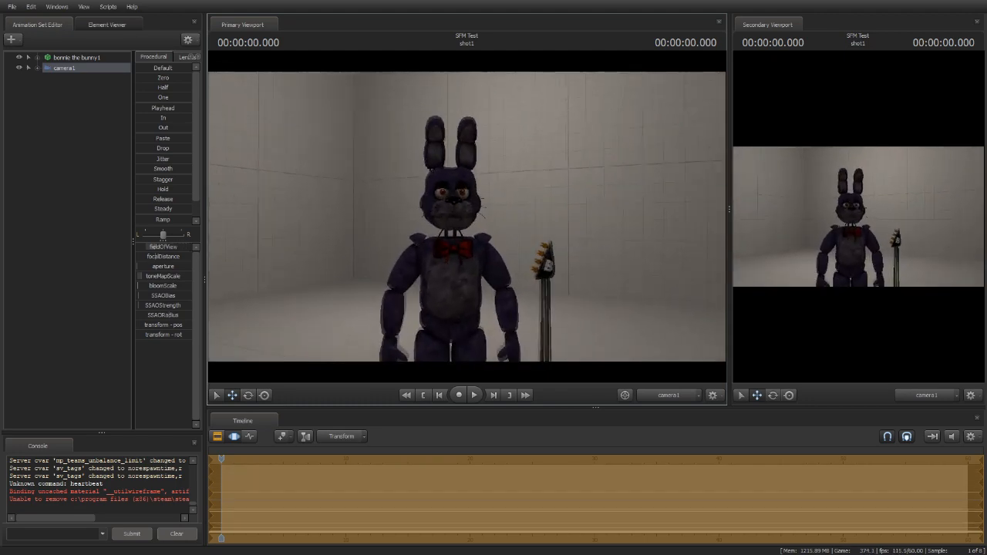
key(w)
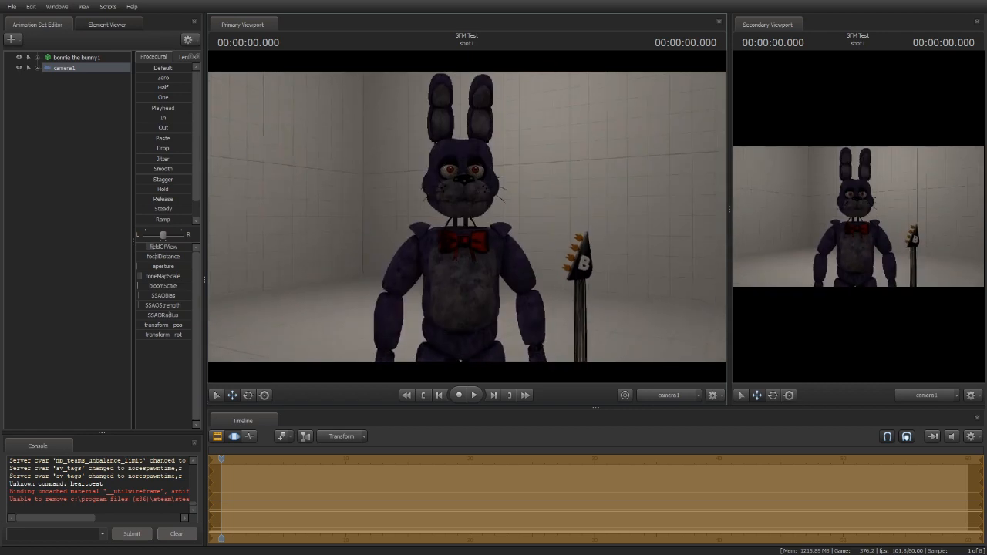
Nudge camera1 forward, back and sideways to reach a closer, slightly angled chest-up framing of Bonnie beside the guitar's headstock
key(s)
key(w)
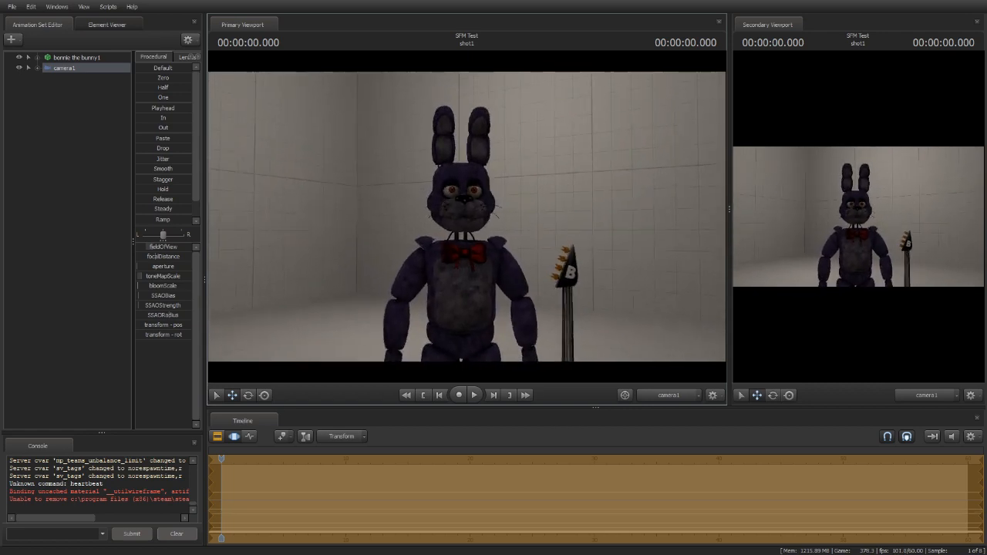
key(w)
key(s)
key(d)
key(w)
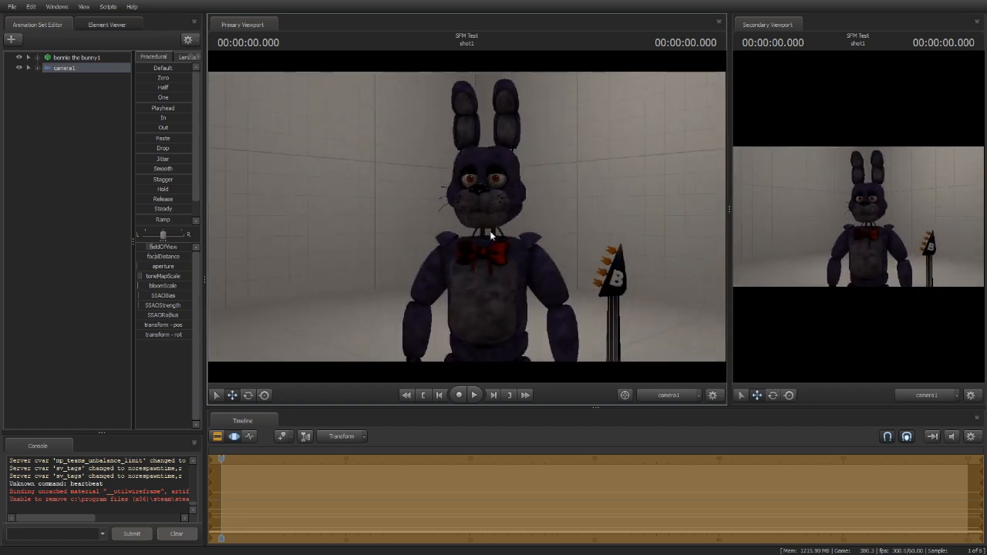
key(w)
key(a)
key(s)
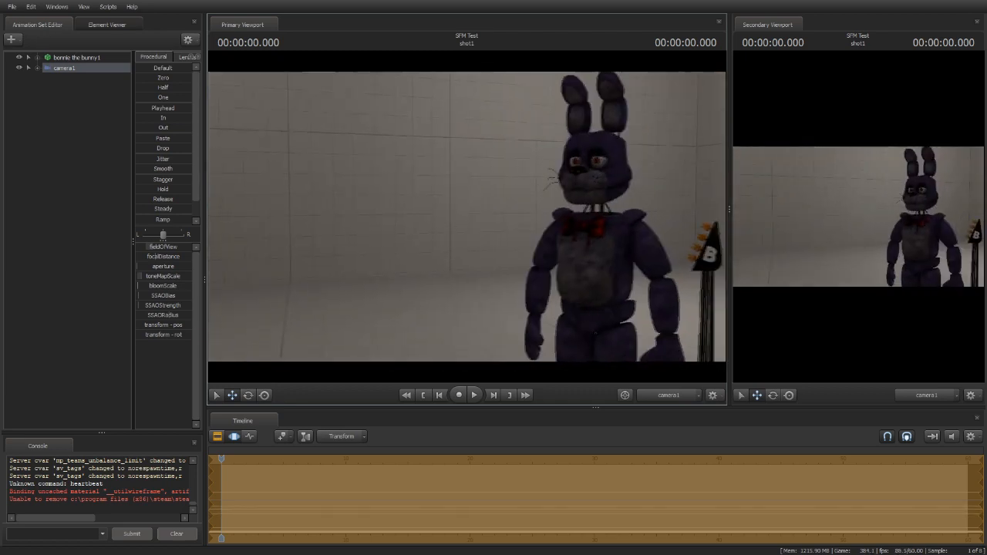
key(d)
key(w)
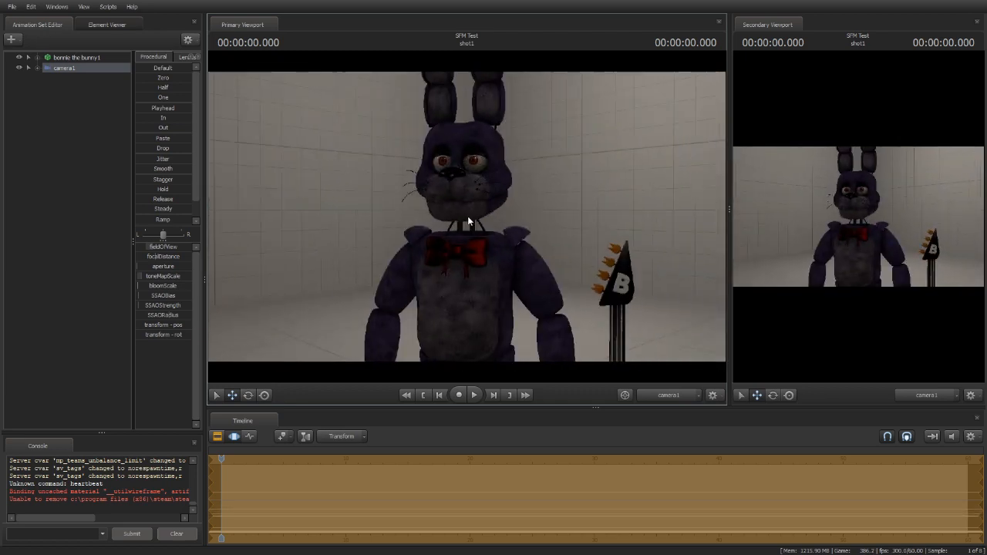
Move and turn camera1 to frame Bonnie head-on from the waist up, with both ears and the guitar's headstock in shot
key(s)
drag(484, 231, 461, 201)
key(w)
key(s)
key(w)
key(s)
key(w)
key(s)
key(w)
key(w)
key(s)
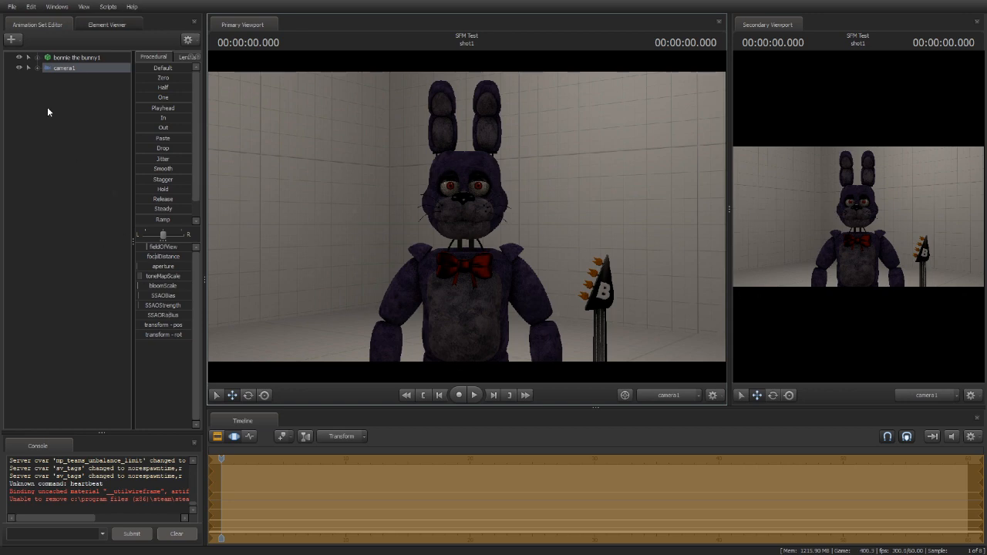
Set camera1's focal distance to about 112.2 so the focal plane falls on Bonnie's face
click(158, 254)
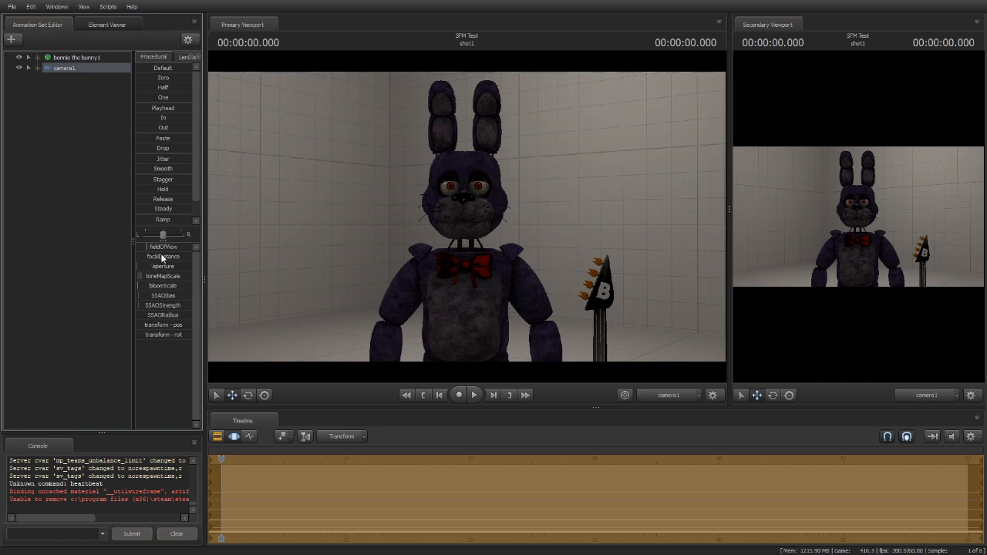
drag(160, 258, 158, 258)
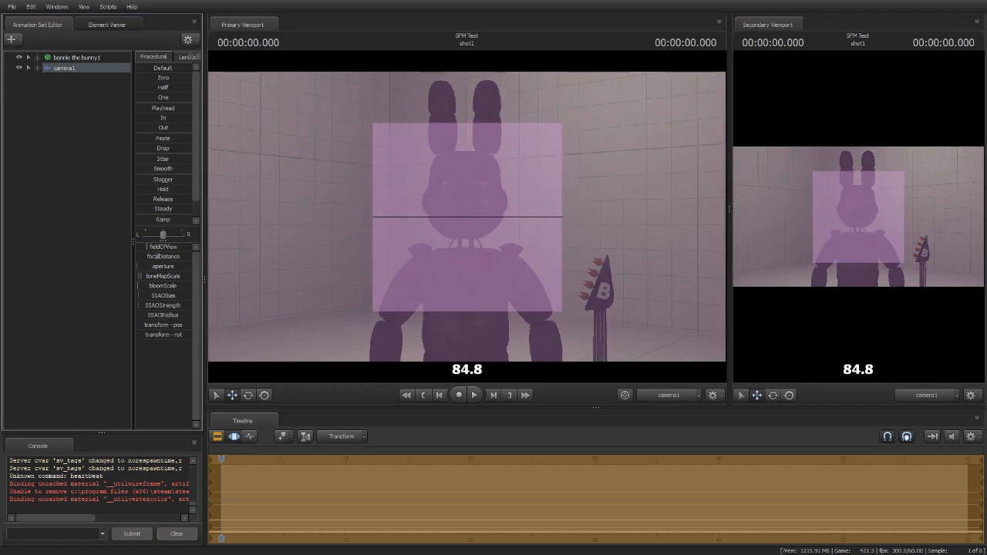
mouse_move(157, 258)
mouse_down()
mouse_move(182, 258)
mouse_move(139, 259)
mouse_move(169, 259)
mouse_up()
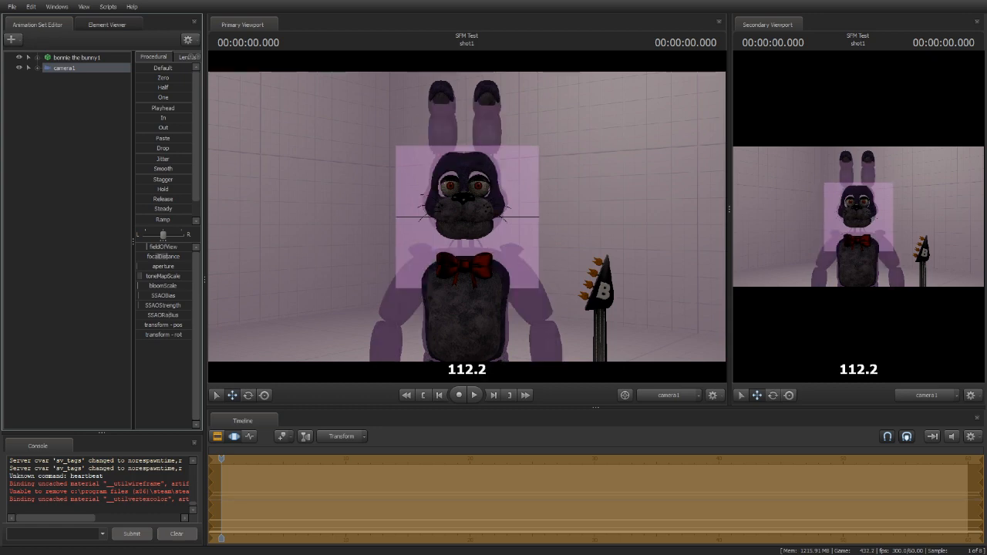
drag(169, 258, 169, 259)
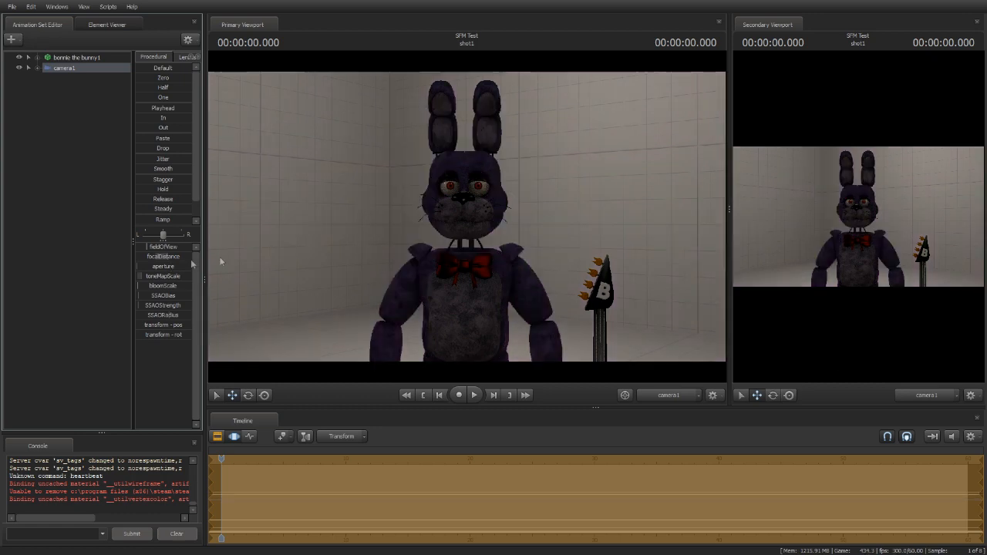
Examine camera1's view cone around Bonnie from the side through the work camera, and return the viewport to camera1
click(666, 396)
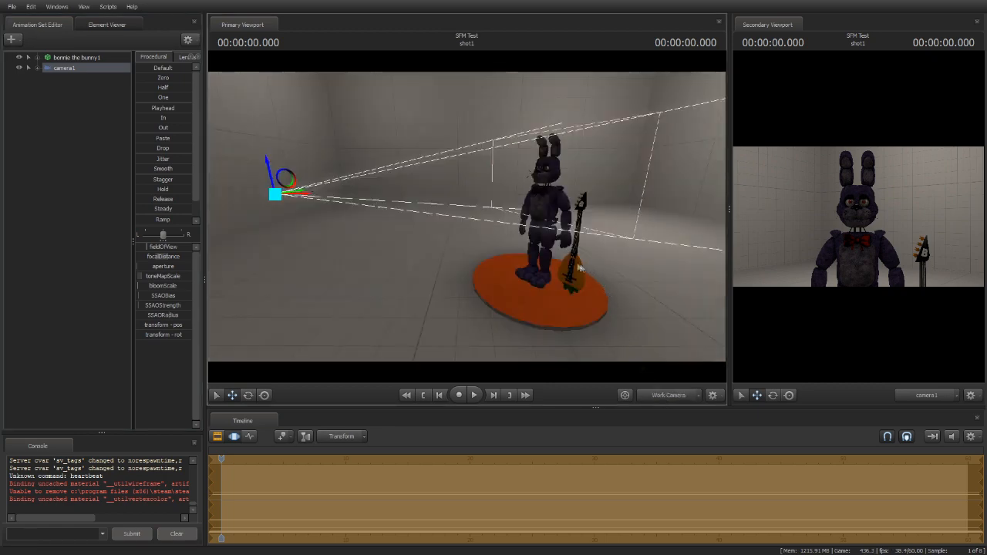
drag(538, 217, 467, 213)
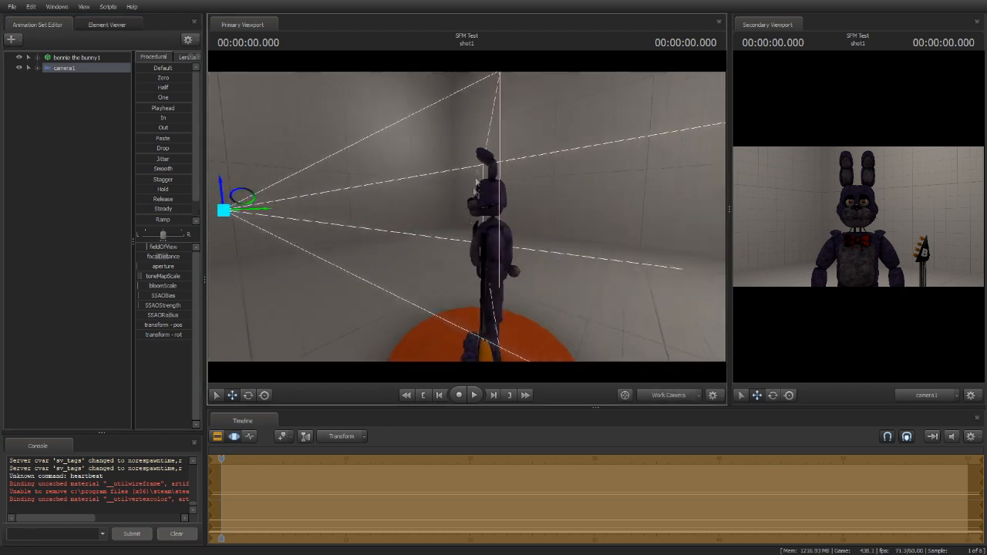
drag(508, 283, 684, 350)
click(668, 395)
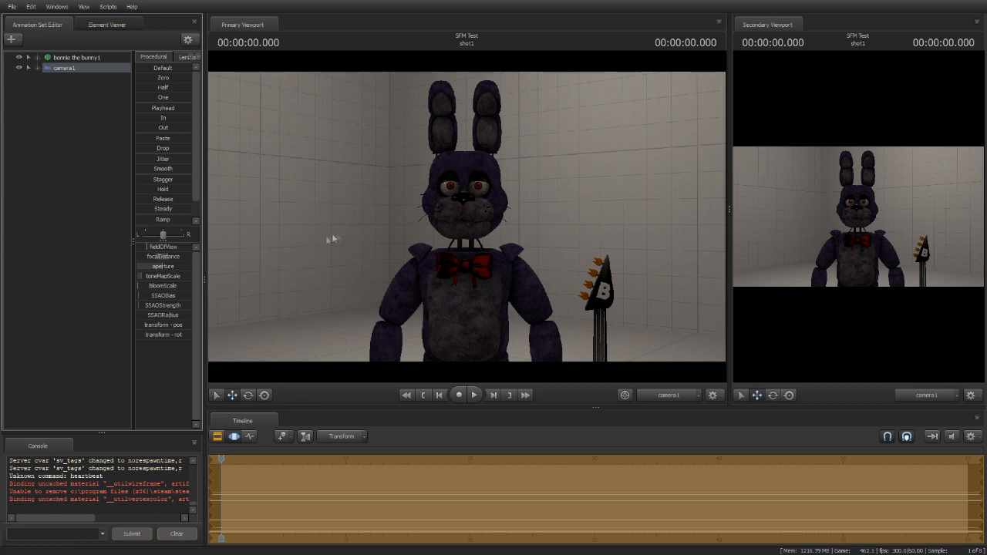
In the clip editor's render settings, override both the depth of field and motion blur samples with 64
click(218, 436)
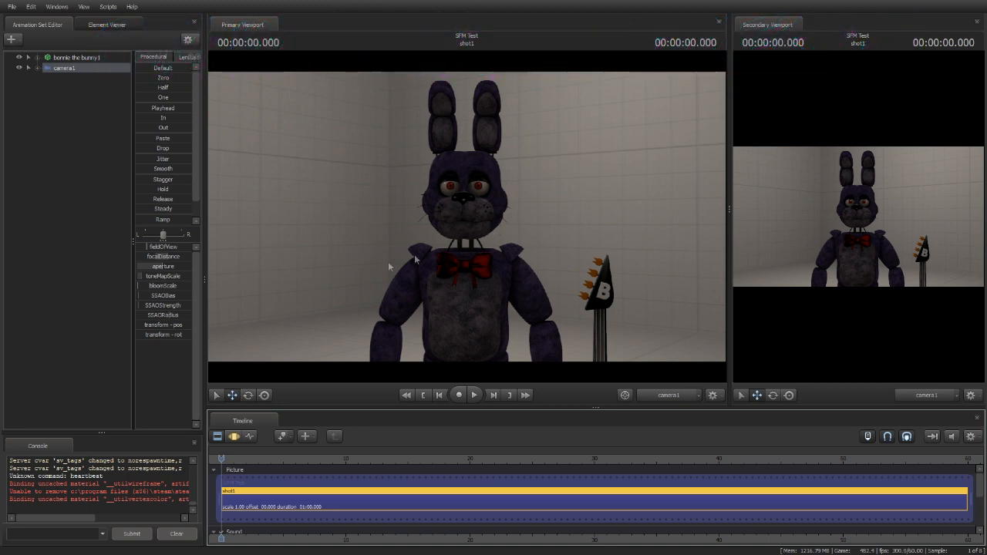
right_click(557, 176)
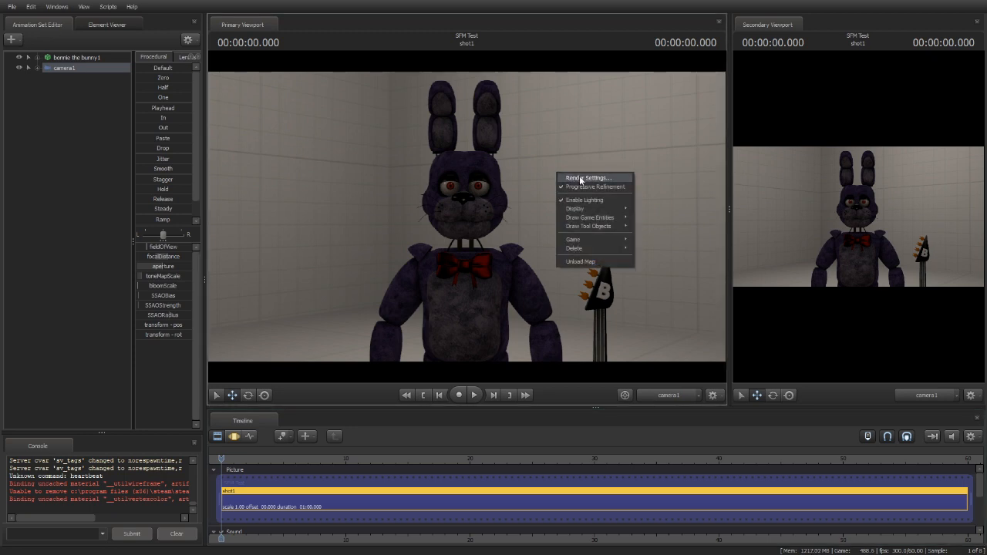
click(580, 178)
drag(493, 208, 573, 146)
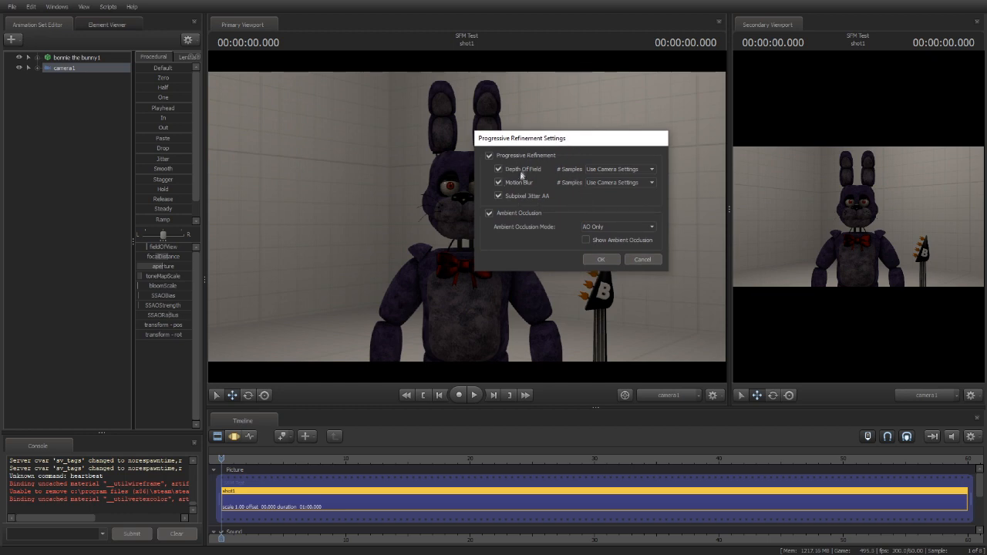
click(650, 170)
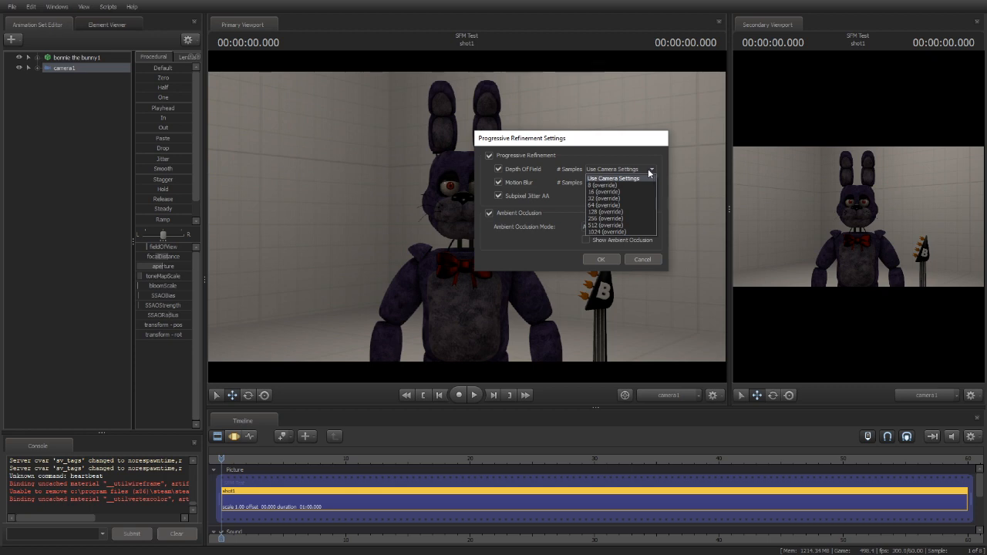
click(604, 205)
click(650, 181)
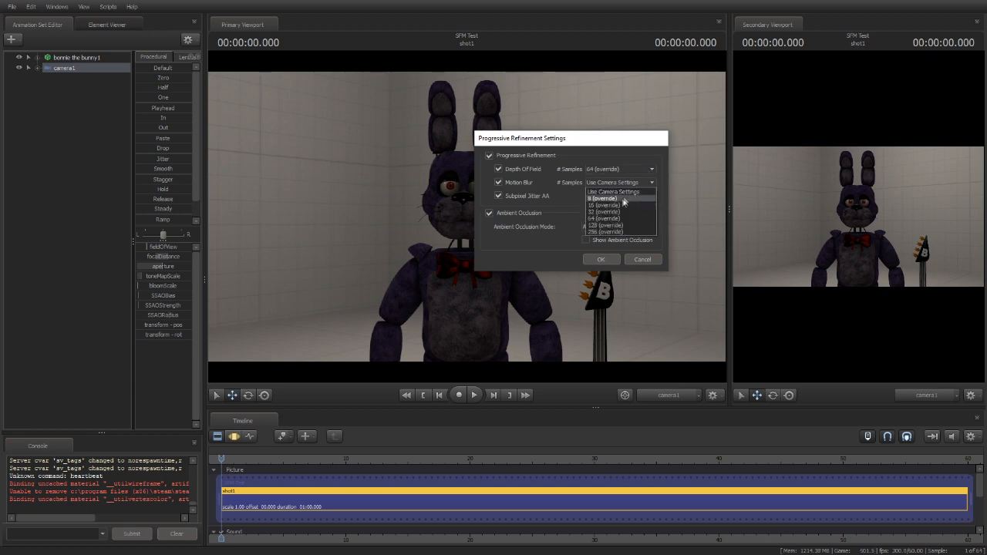
click(608, 219)
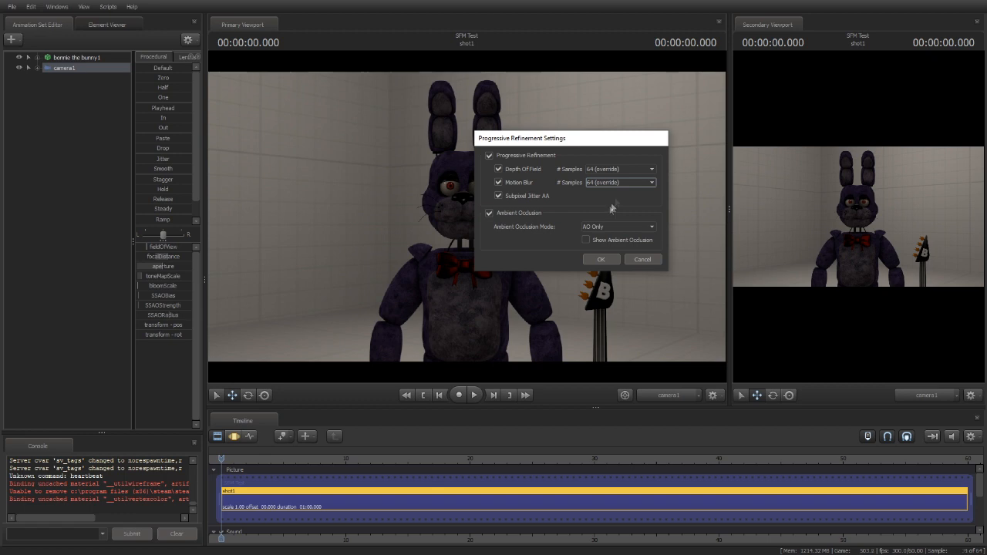
click(652, 169)
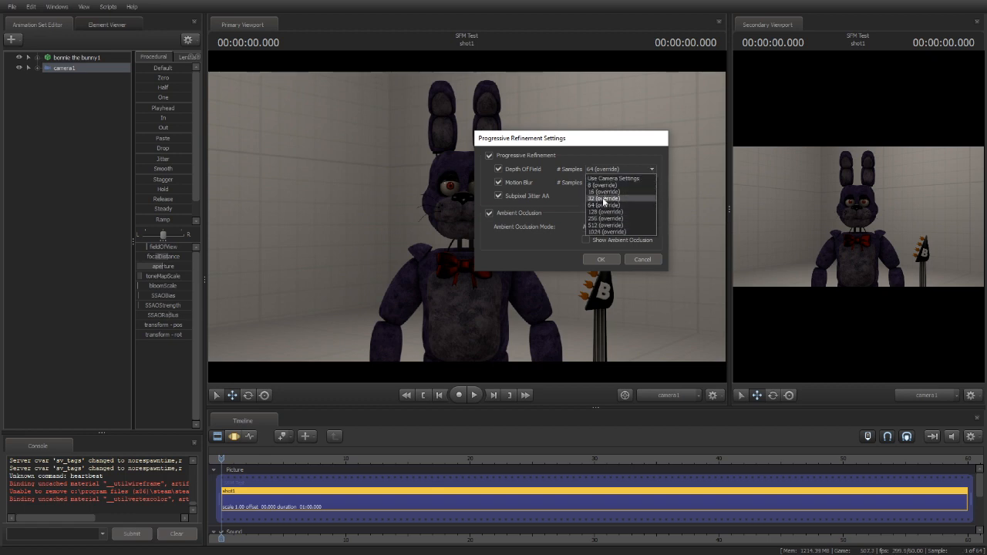
click(652, 170)
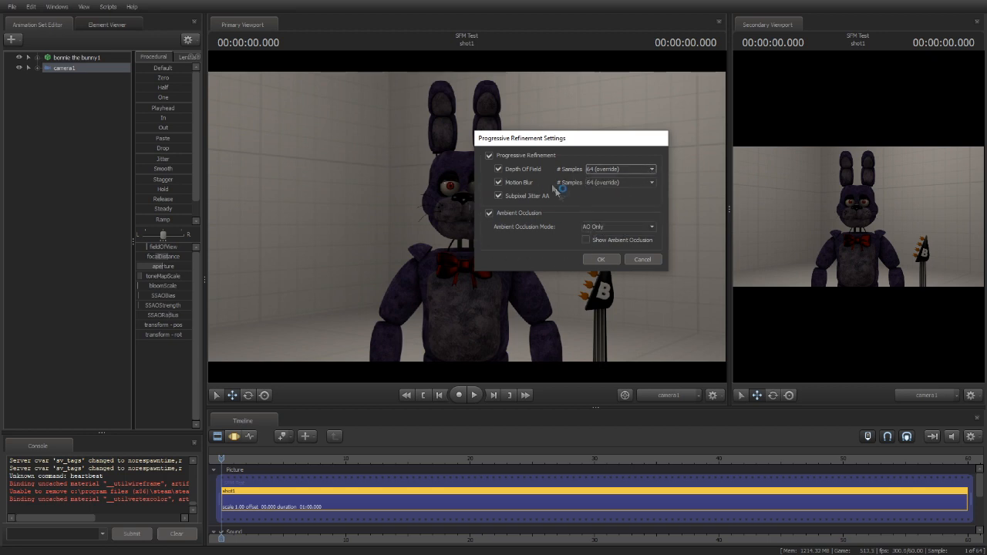
click(599, 260)
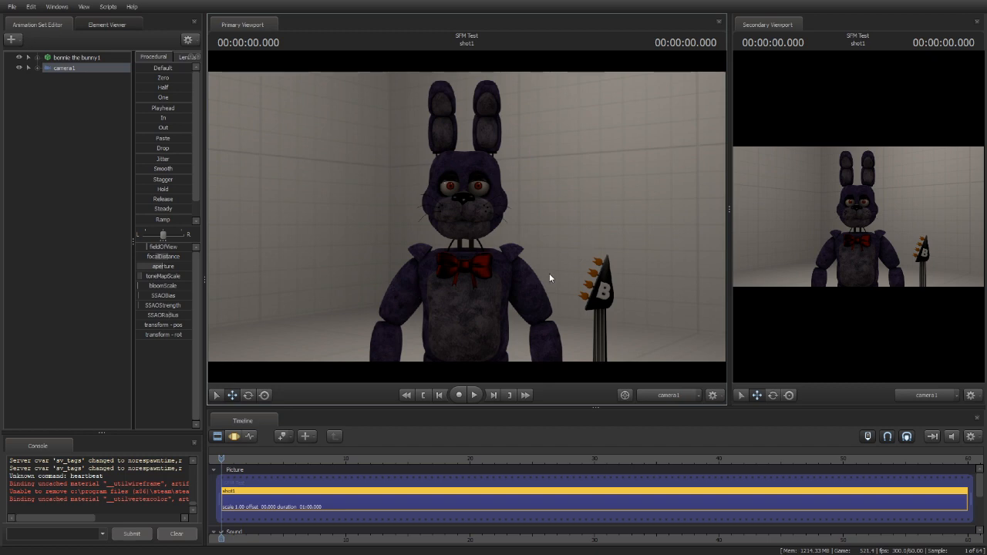
Increase camera1's focal distance slightly in the motion editor and return to the clip editor to check the blur
click(233, 436)
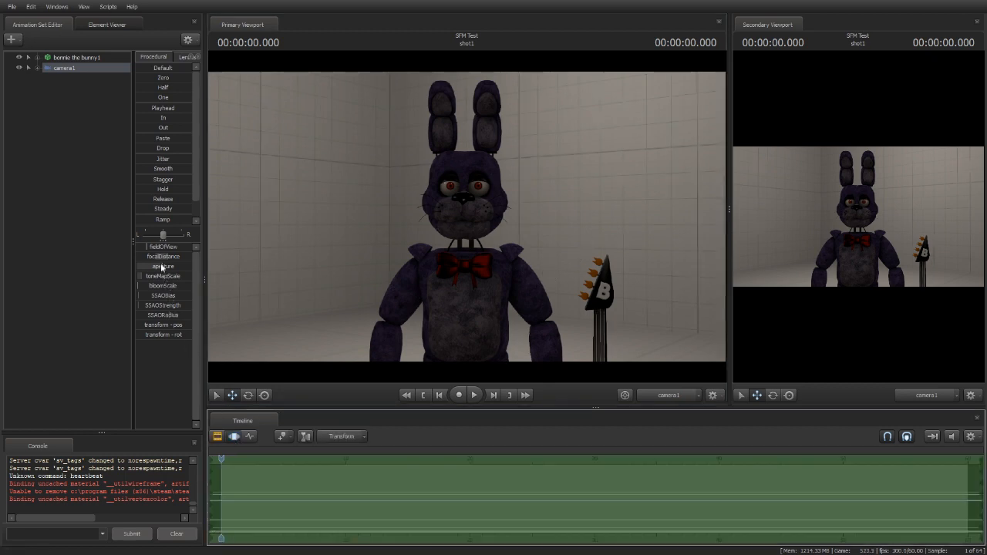
drag(169, 258, 171, 260)
click(218, 436)
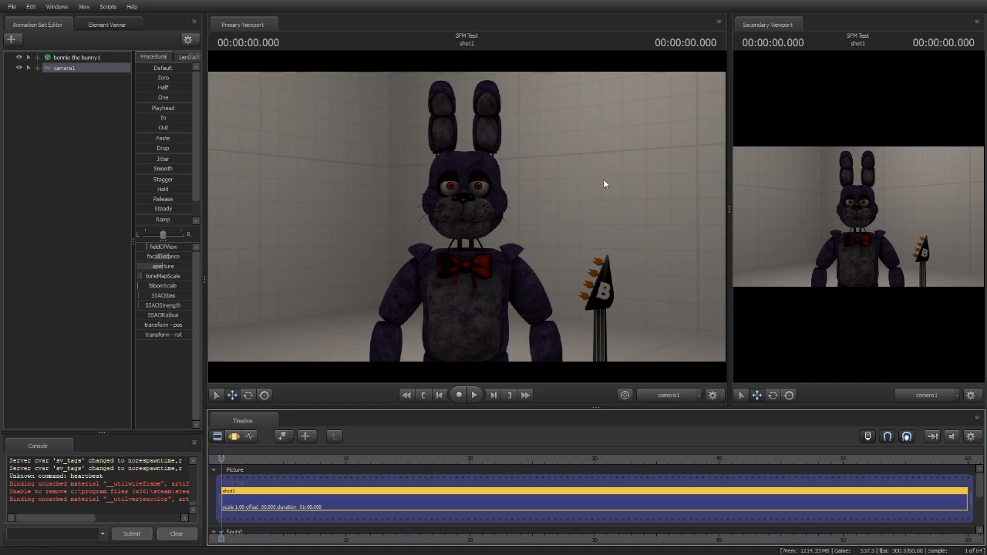
Move camera1 above bonnie the bunny1 in the animation set list and reselect it
click(59, 68)
drag(59, 68, 58, 55)
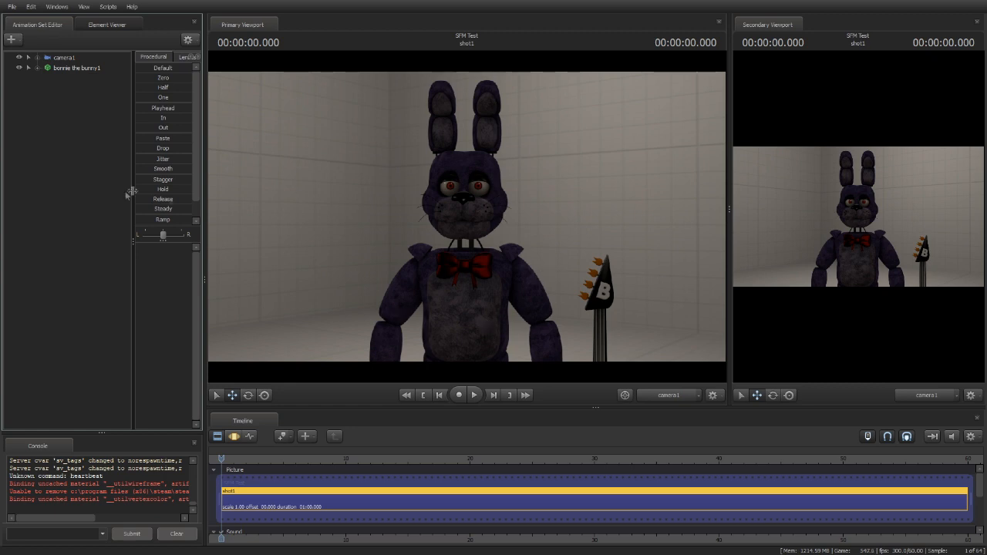
click(64, 58)
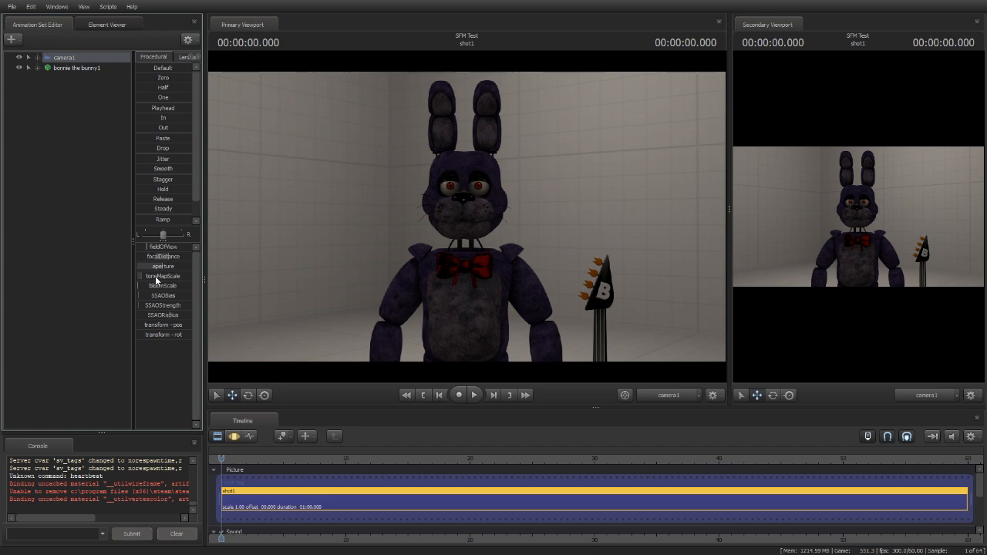
Try camera1's tone map scale at very bright and fully dark levels in the motion editor, and restore the original brightness
key(F3)
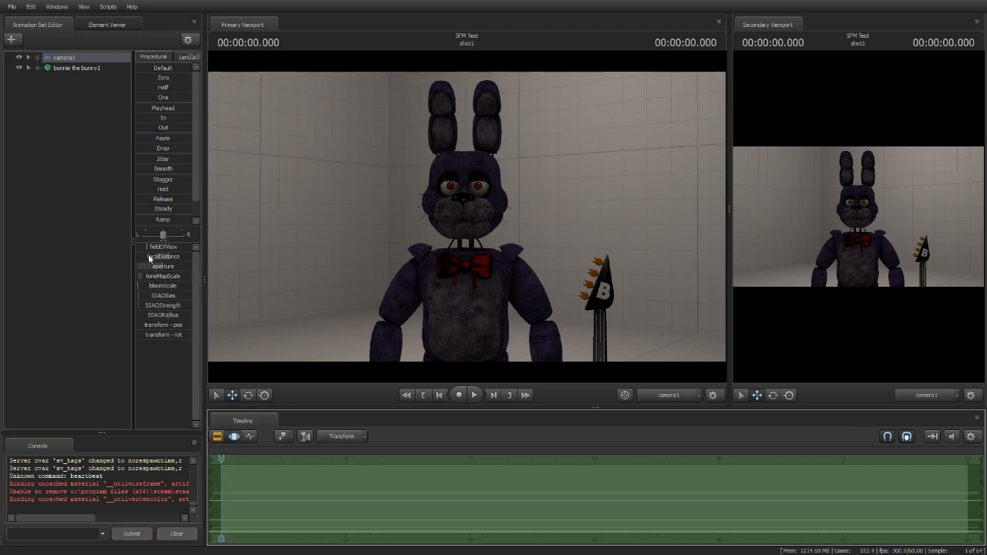
mouse_move(152, 275)
mouse_down()
mouse_move(137, 275)
mouse_move(160, 278)
mouse_up()
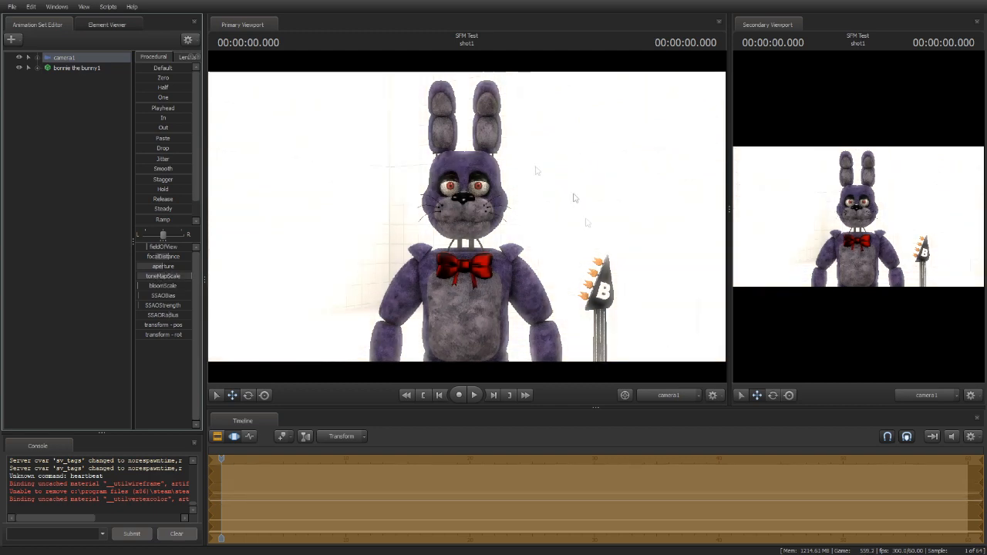
drag(184, 277, 125, 277)
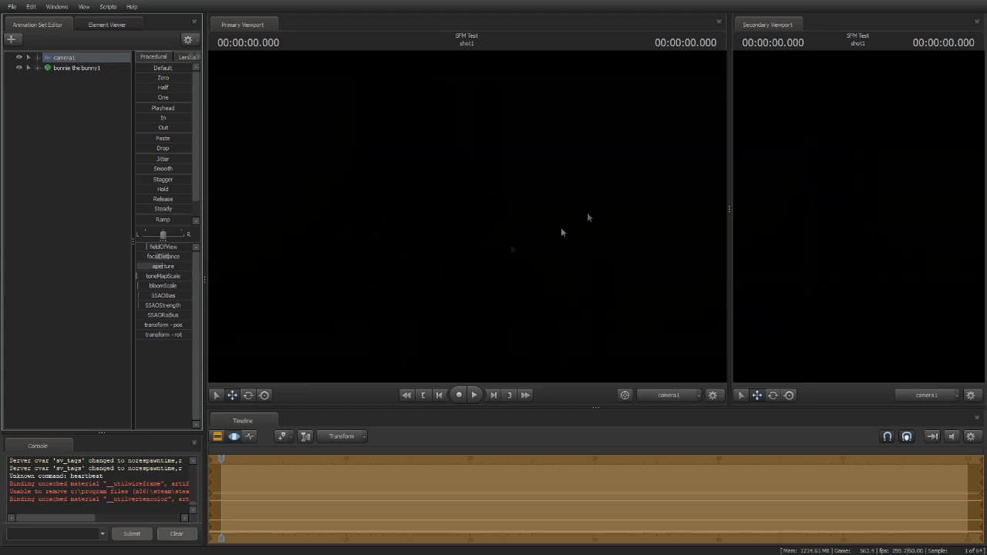
drag(146, 279, 155, 278)
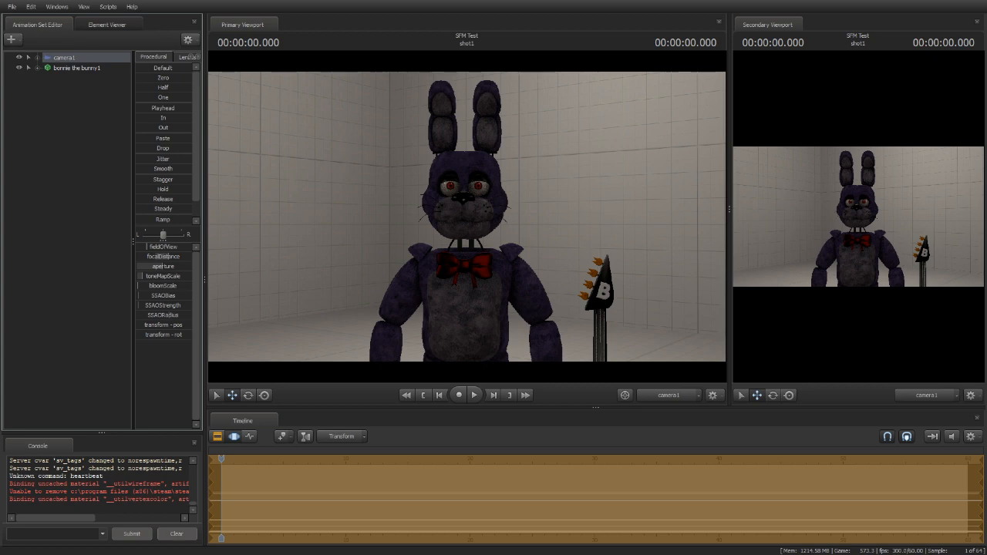
key(ctrl)
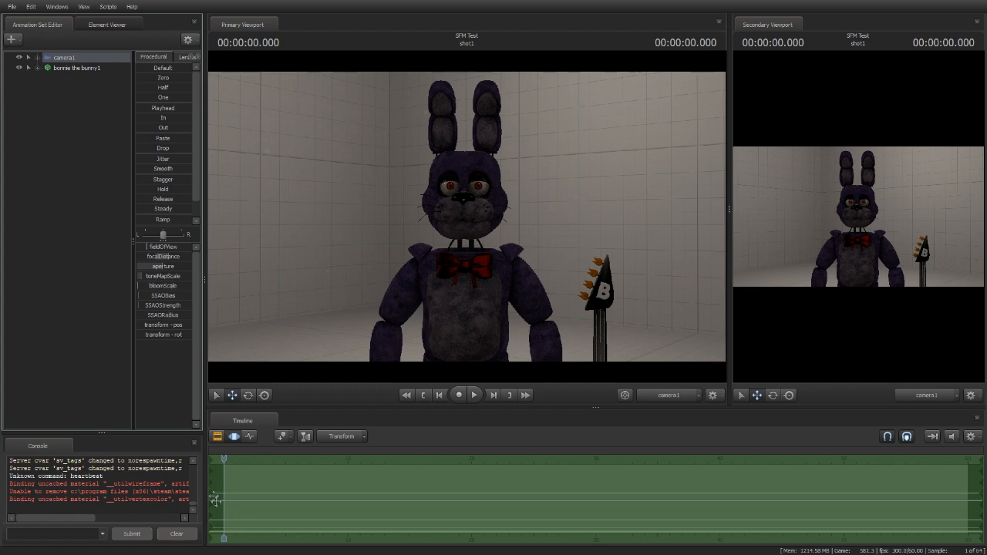
Try a higher bloom scale on camera1 in the motion editor and restore the original amount
key(F3)
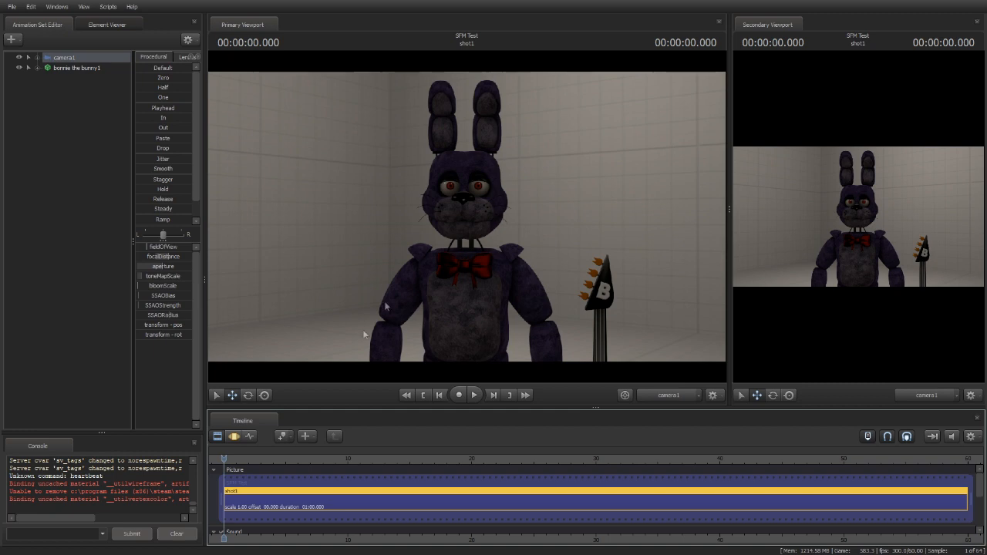
click(234, 436)
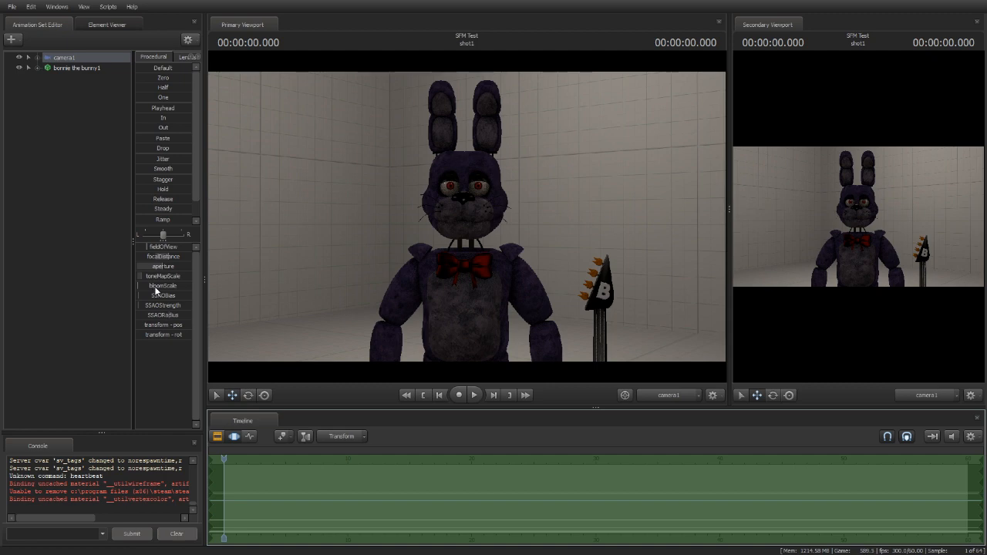
drag(157, 286, 169, 286)
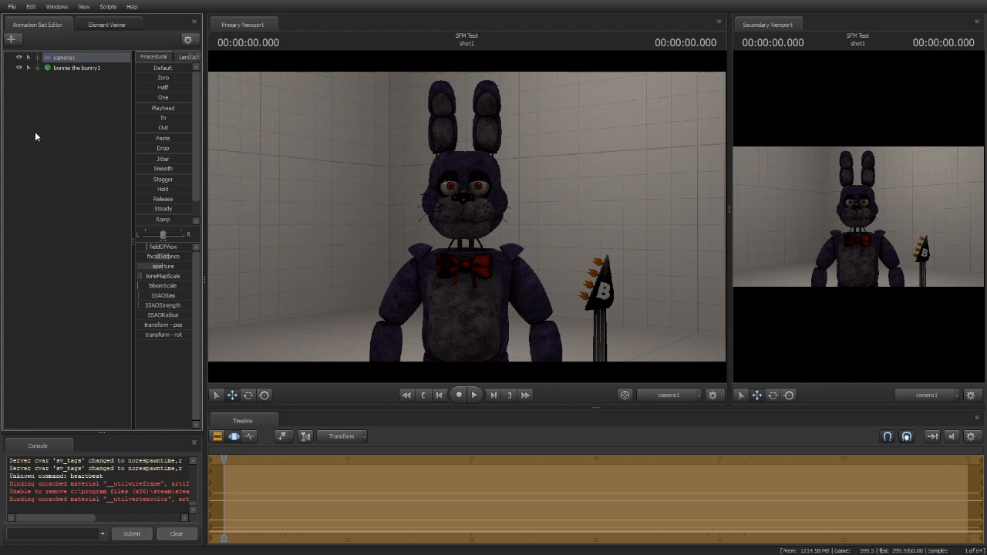
Create an animation set for a new light and select light1
click(11, 41)
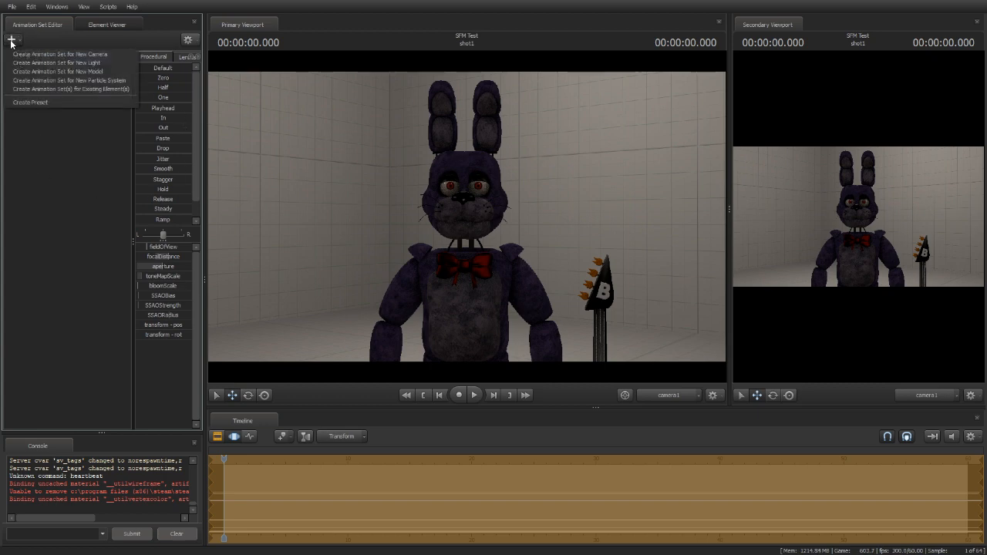
click(69, 63)
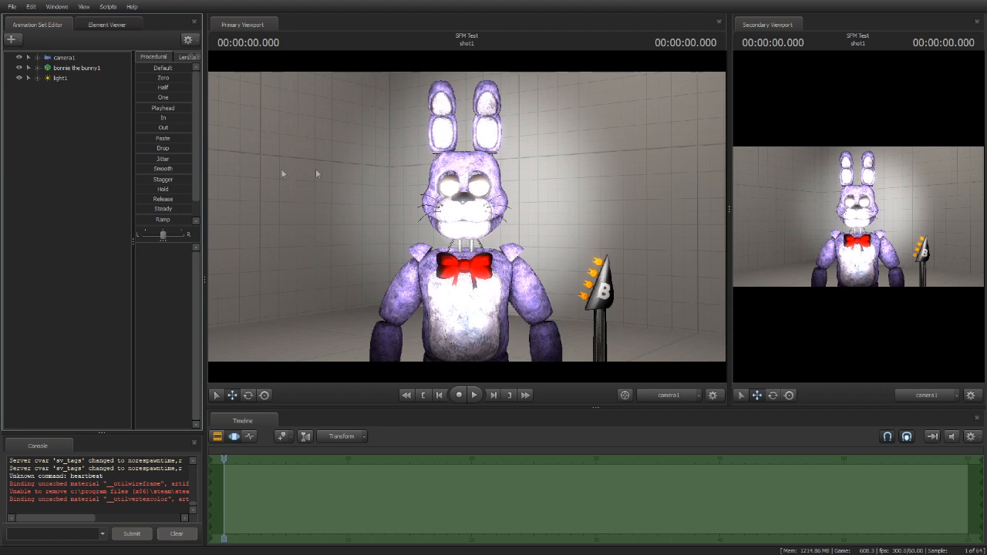
click(59, 79)
Look through light1 in the primary viewport and pull it back and up to light Bonnie and the orange disc from above
drag(57, 80, 441, 167)
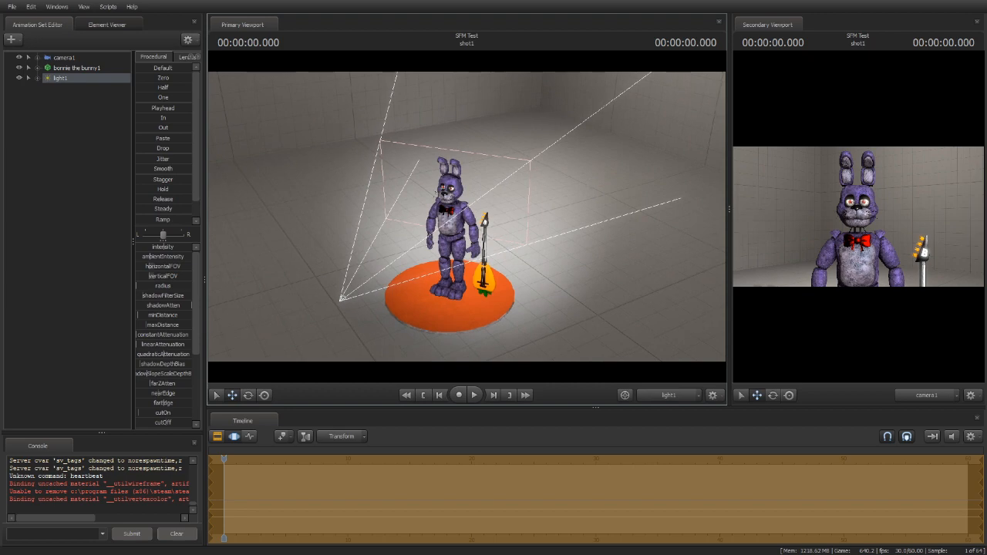
mouse_move(491, 236)
mouse_down()
mouse_move(484, 262)
mouse_move(475, 219)
mouse_move(480, 210)
mouse_move(504, 216)
mouse_move(472, 207)
mouse_move(510, 207)
mouse_move(497, 203)
mouse_move(490, 218)
mouse_up()
key(s)
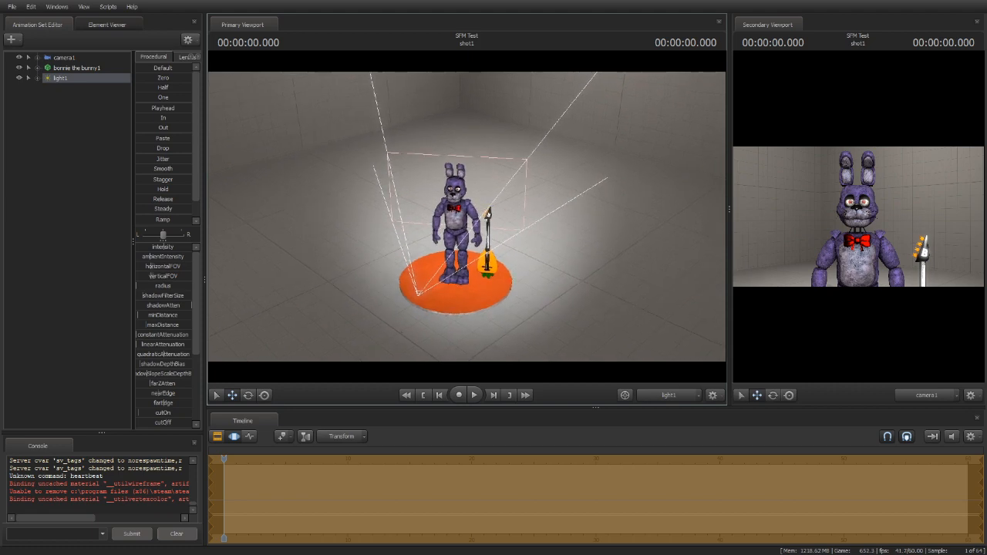
Check the lighting on Bonnie through camera1 and through the work camera in the primary viewport
click(671, 399)
click(668, 398)
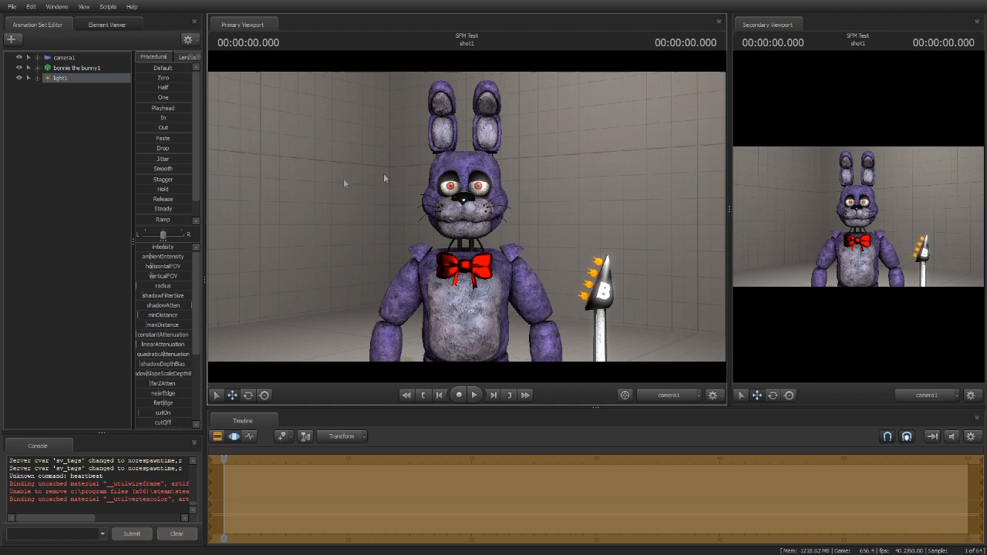
click(671, 397)
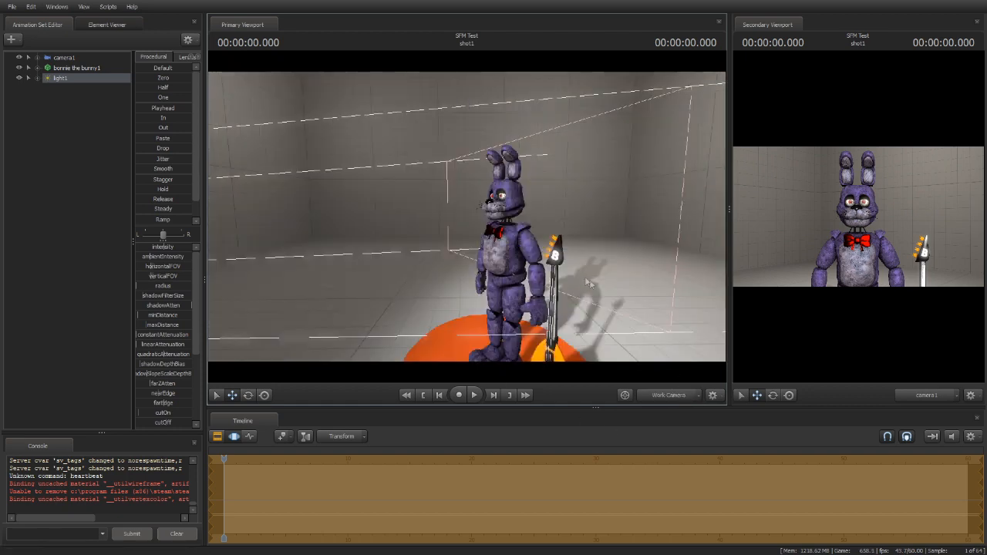
Select camera1, view the scene through it, and try stronger bloom before reducing its bloomScale to a slight amount
click(59, 60)
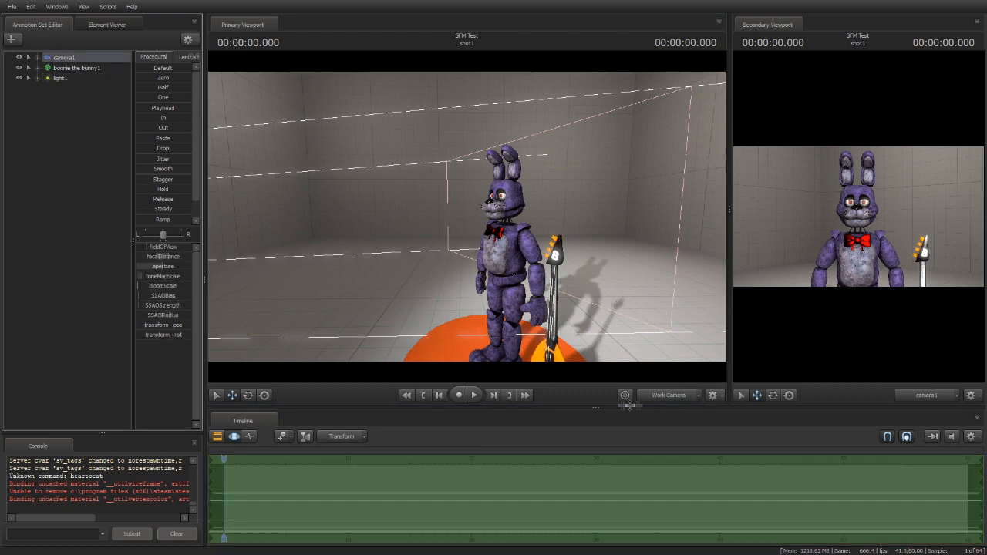
click(671, 396)
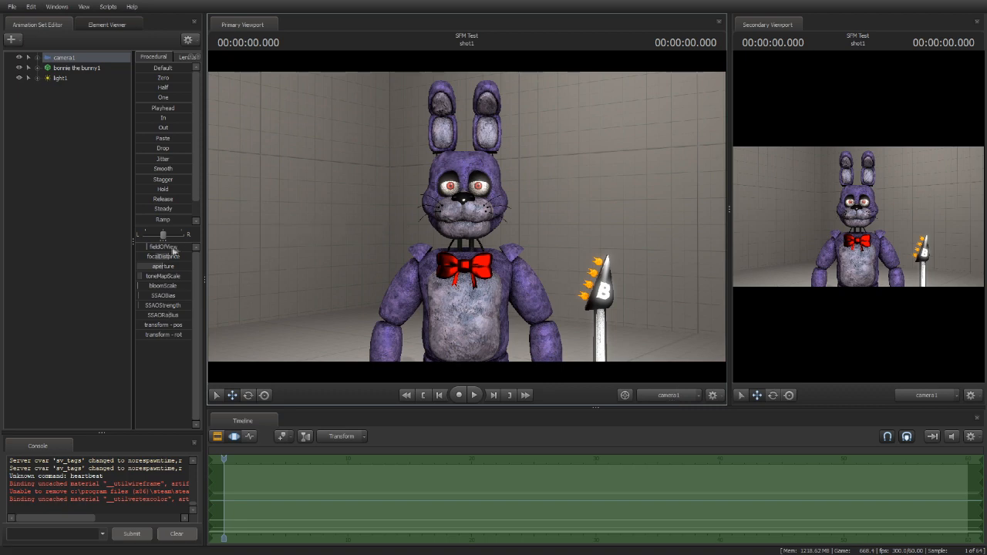
drag(153, 285, 333, 262)
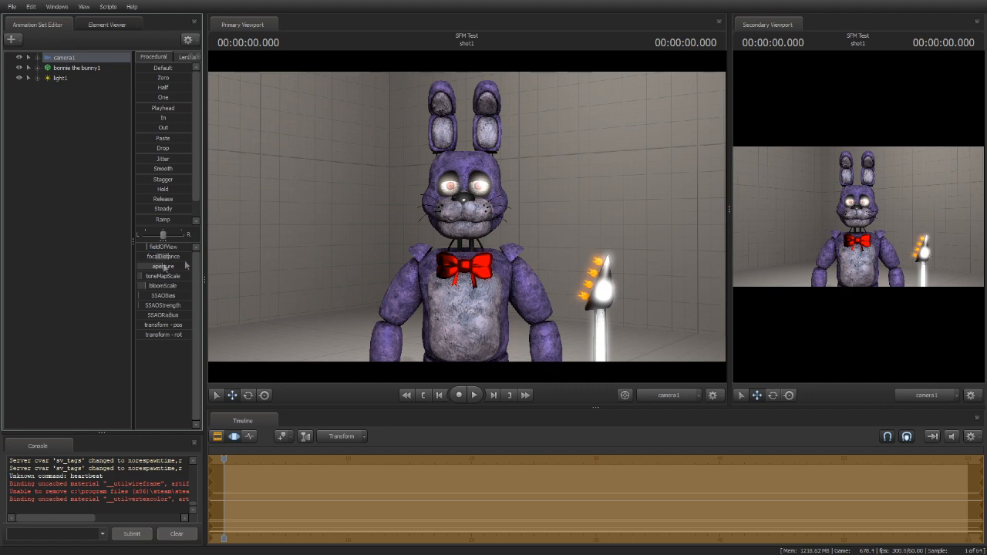
drag(155, 284, 190, 284)
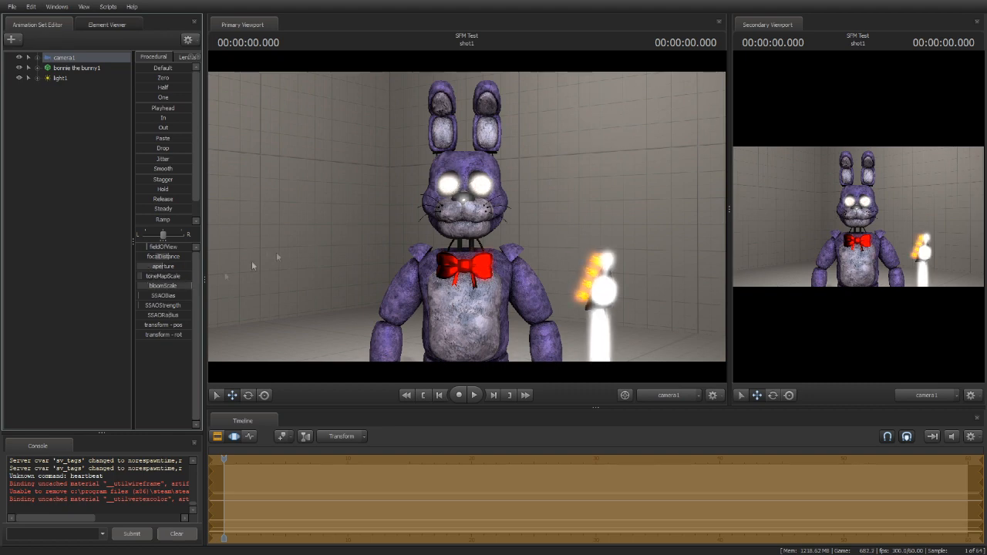
drag(179, 288, 142, 286)
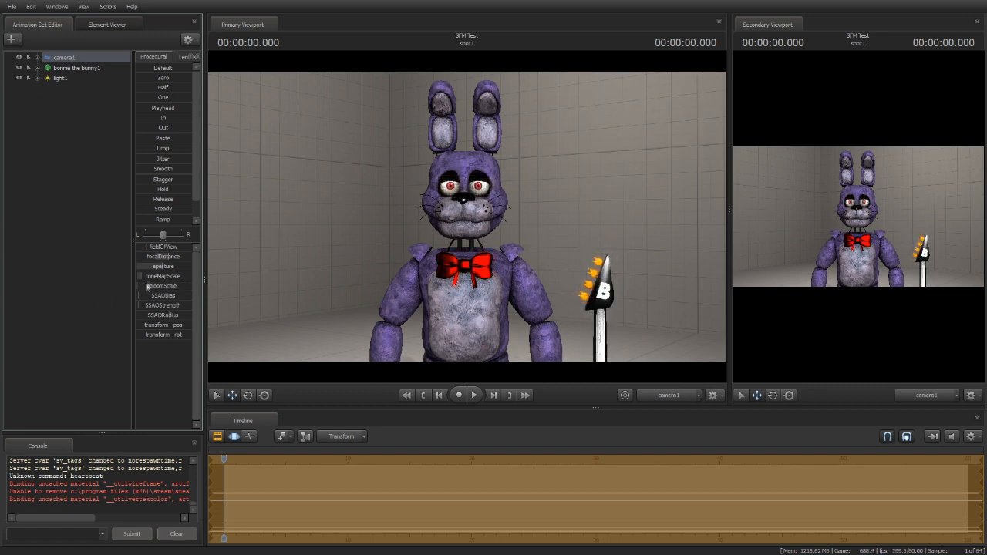
mouse_move(145, 286)
mouse_down()
mouse_move(160, 286)
mouse_move(149, 286)
mouse_up()
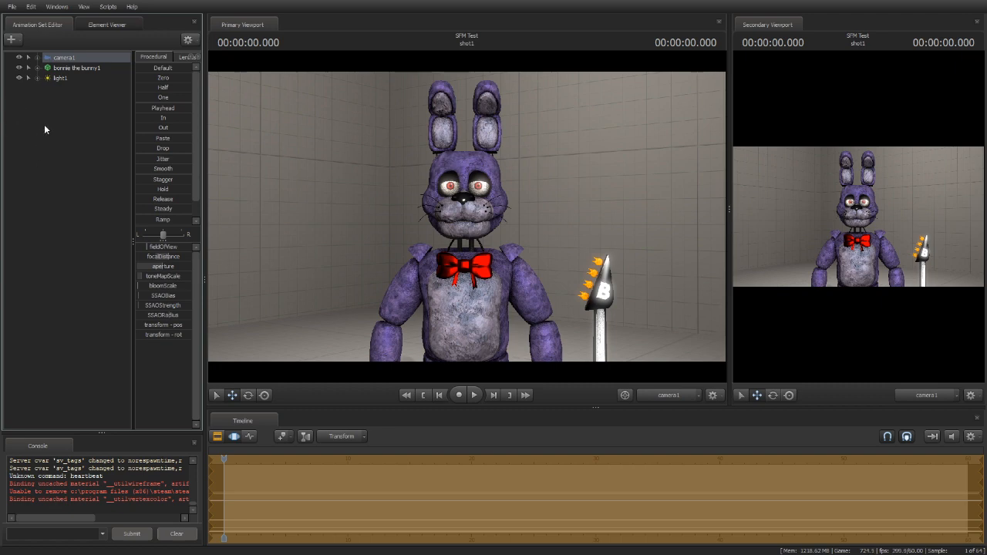
Lower light1's intensity and enable volumetrics on it
click(67, 77)
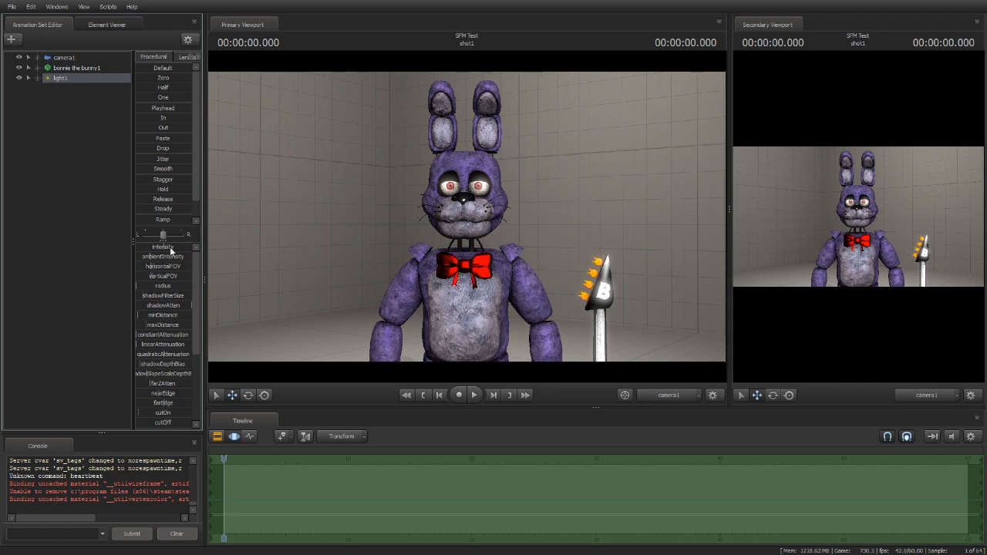
mouse_move(168, 247)
mouse_down()
mouse_move(179, 247)
mouse_move(150, 247)
mouse_move(182, 247)
mouse_move(150, 246)
mouse_move(179, 246)
mouse_move(160, 248)
mouse_up()
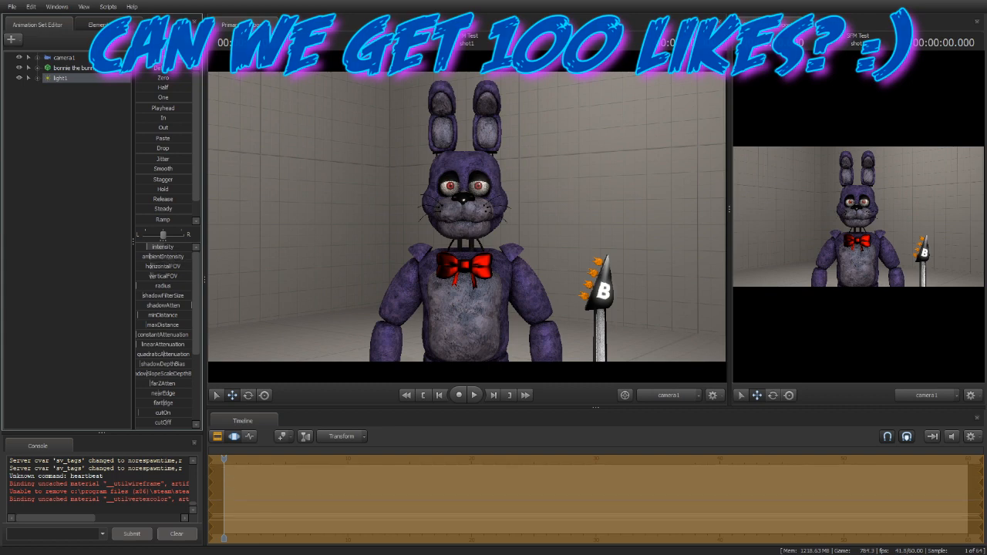
right_click(65, 82)
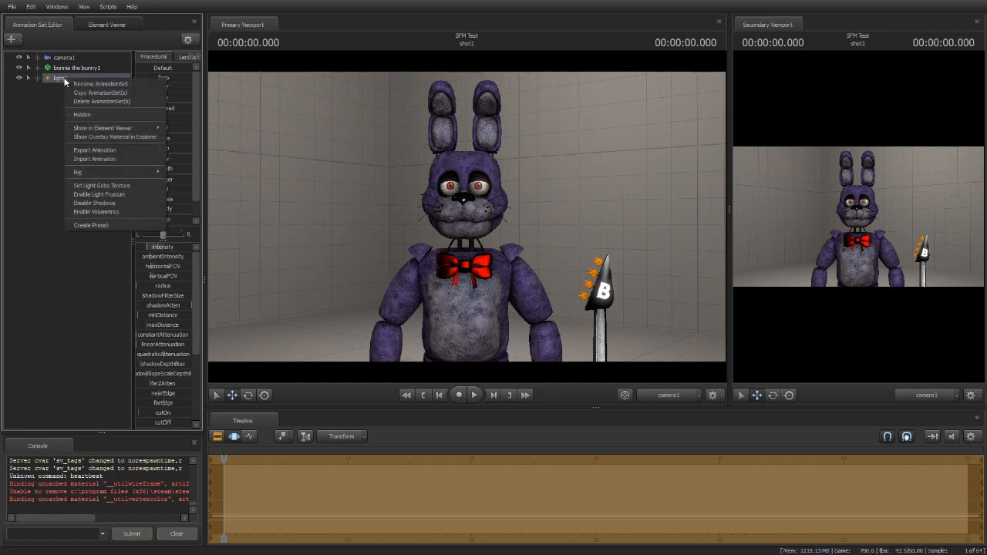
click(102, 212)
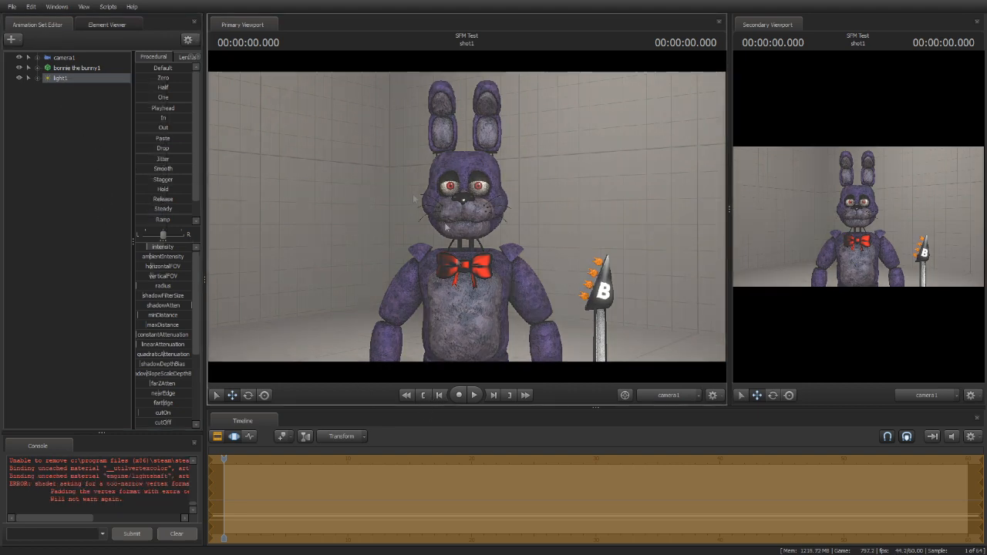
Examine the light beam from the work camera and reduce light1's volumetricIntensity to a faint amount
click(670, 398)
drag(624, 288, 512, 239)
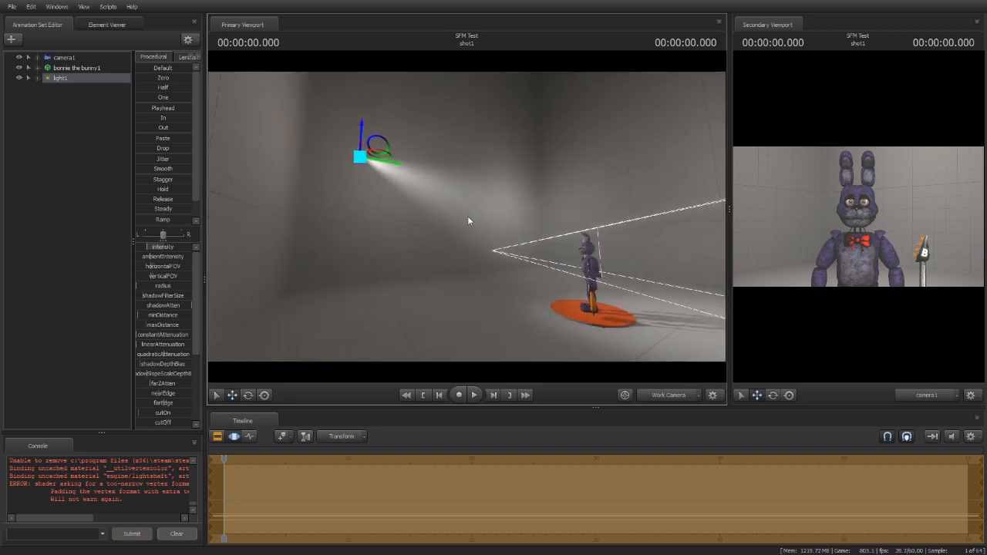
drag(450, 194, 457, 187)
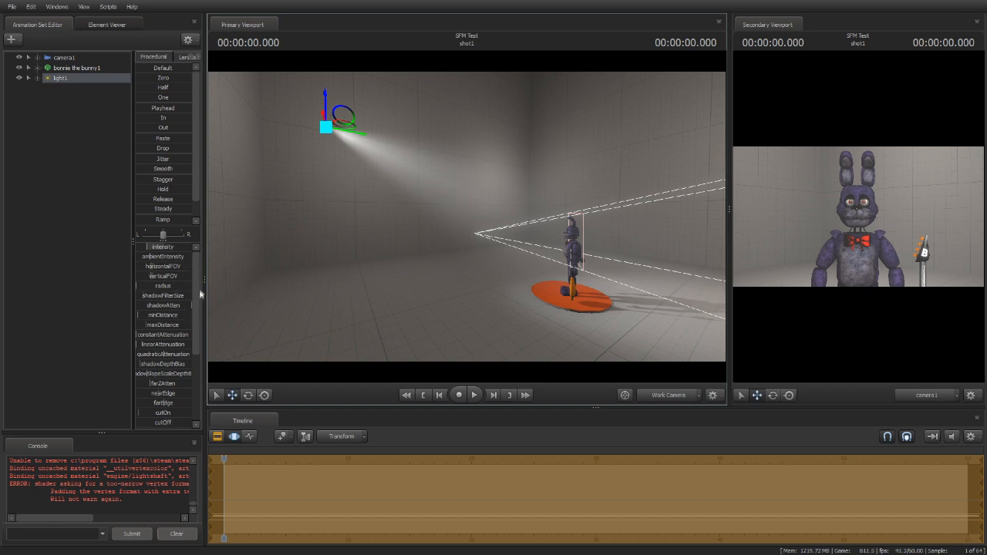
drag(198, 261, 200, 329)
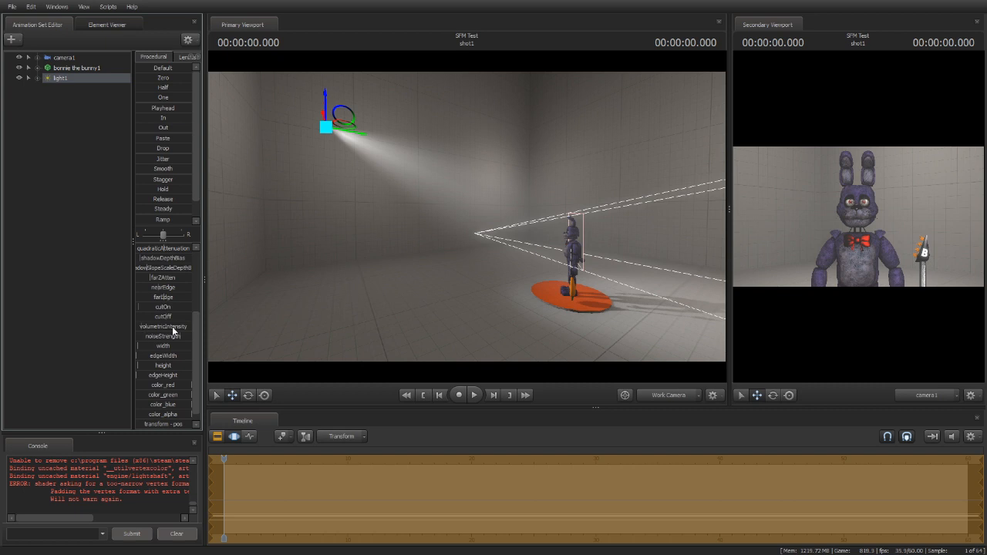
mouse_move(154, 327)
mouse_down()
mouse_move(175, 327)
mouse_move(140, 326)
mouse_up()
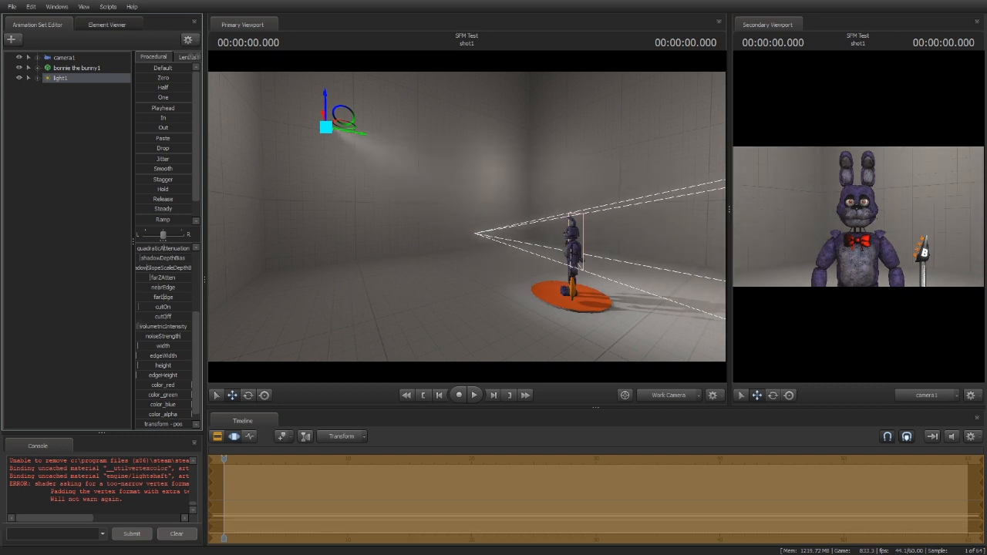
drag(141, 330, 144, 330)
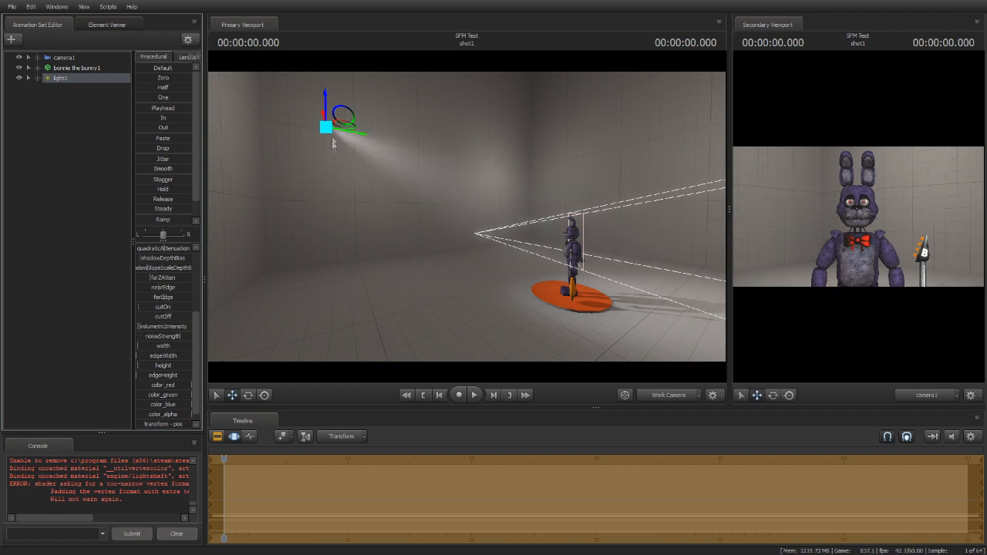
drag(427, 195, 467, 217)
key(w)
key(s)
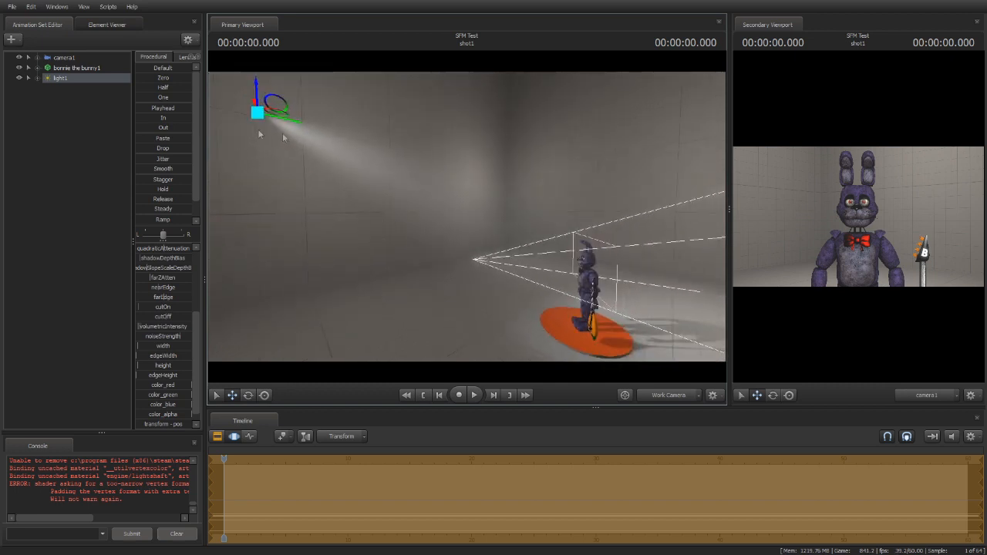
Look through light1 in the primary viewport and narrow its horizontal and vertical field of view around Bonnie
drag(197, 315, 195, 256)
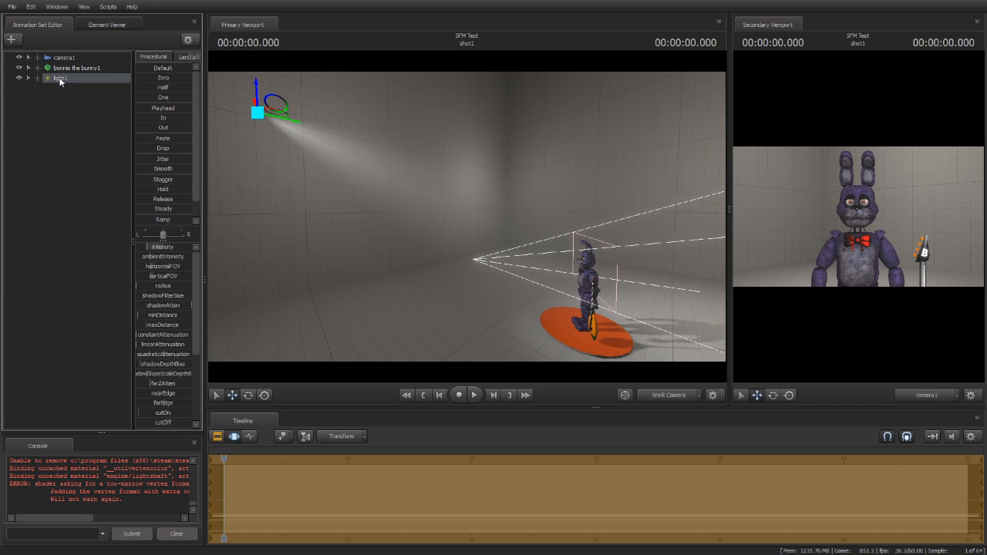
drag(60, 77, 380, 206)
click(461, 218)
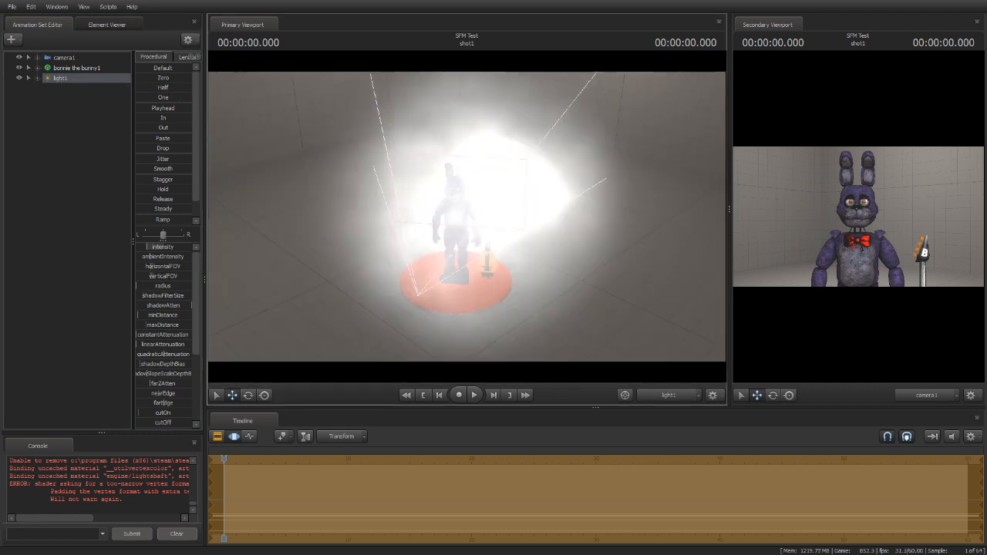
key(w)
key(w)
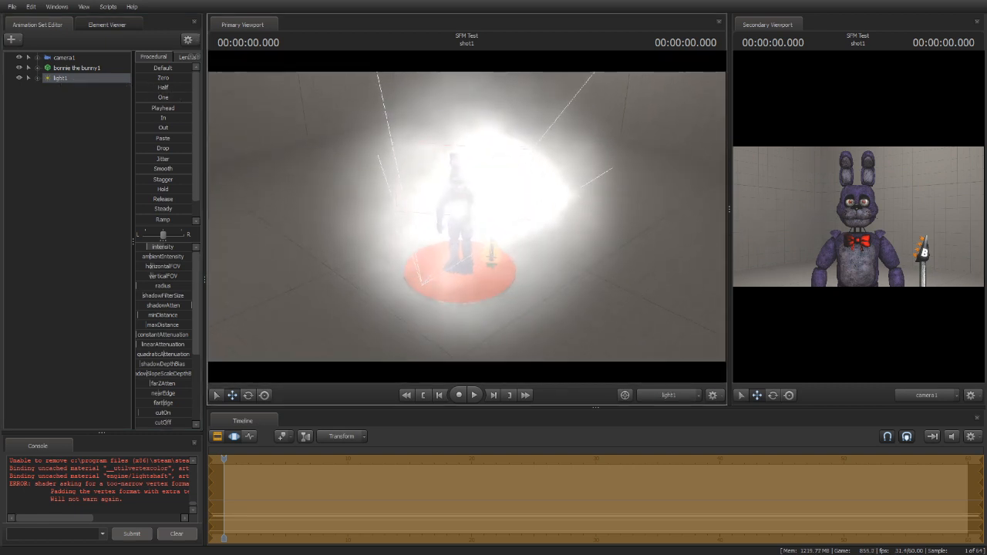
key(w)
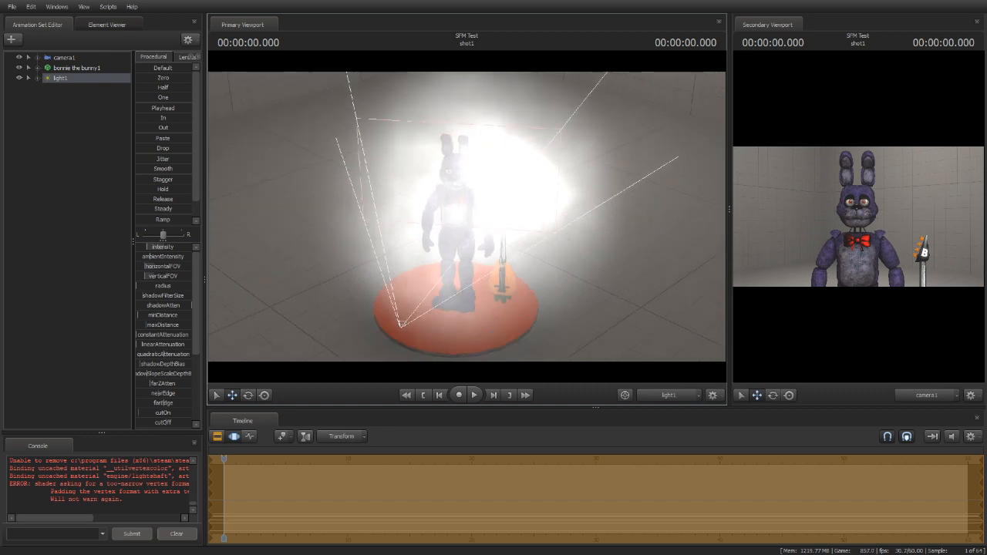
key(w)
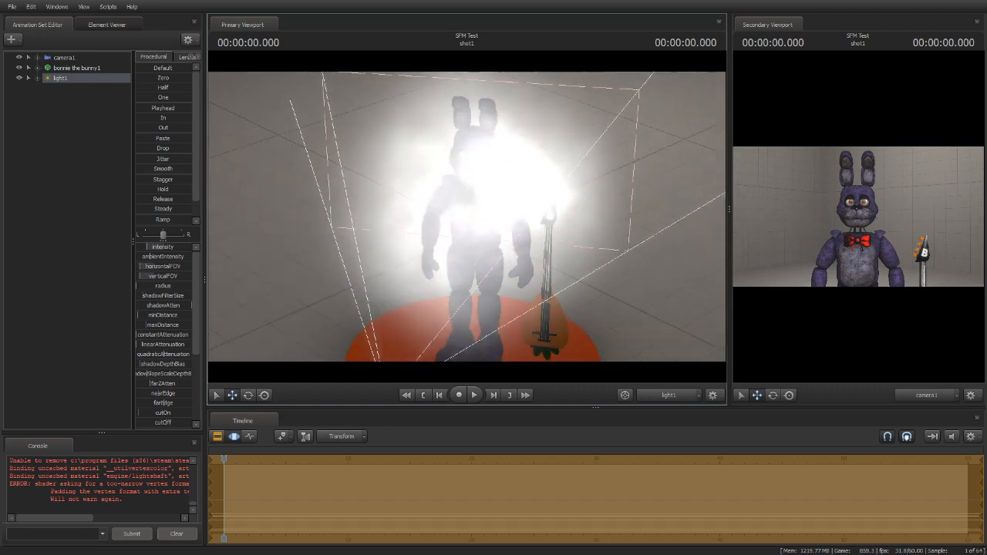
key(s)
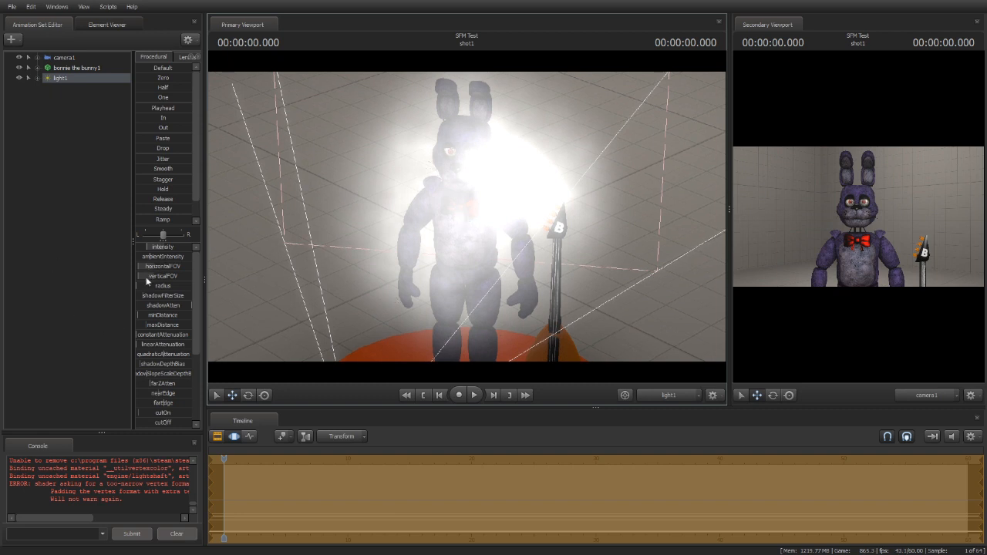
Fine-tune light1's field of view and re-aim it so Bonnie and the guitar stay within the beam
drag(146, 275, 28, 268)
key(s)
drag(448, 215, 455, 197)
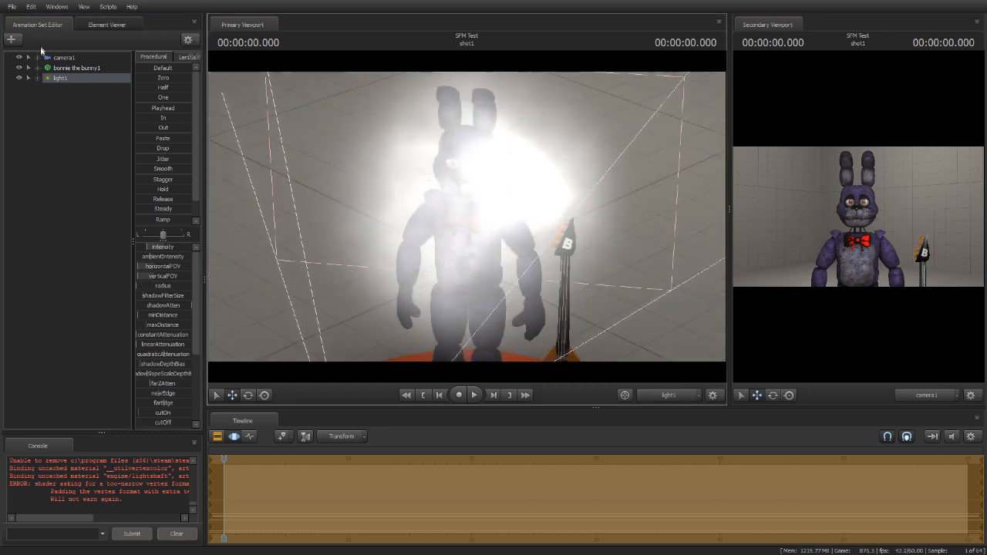
drag(516, 212, 521, 223)
key(s)
key(w)
drag(400, 293, 465, 220)
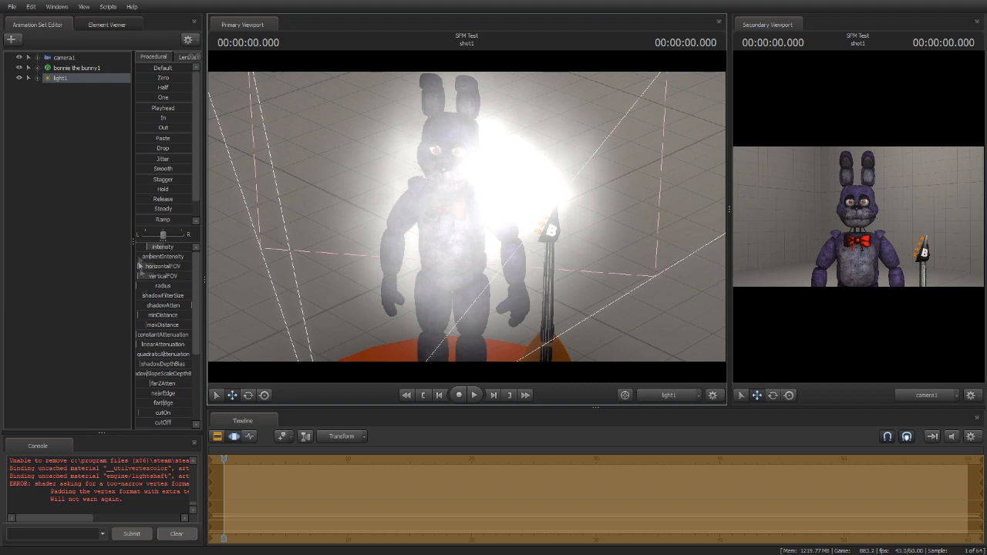
drag(456, 235, 467, 218)
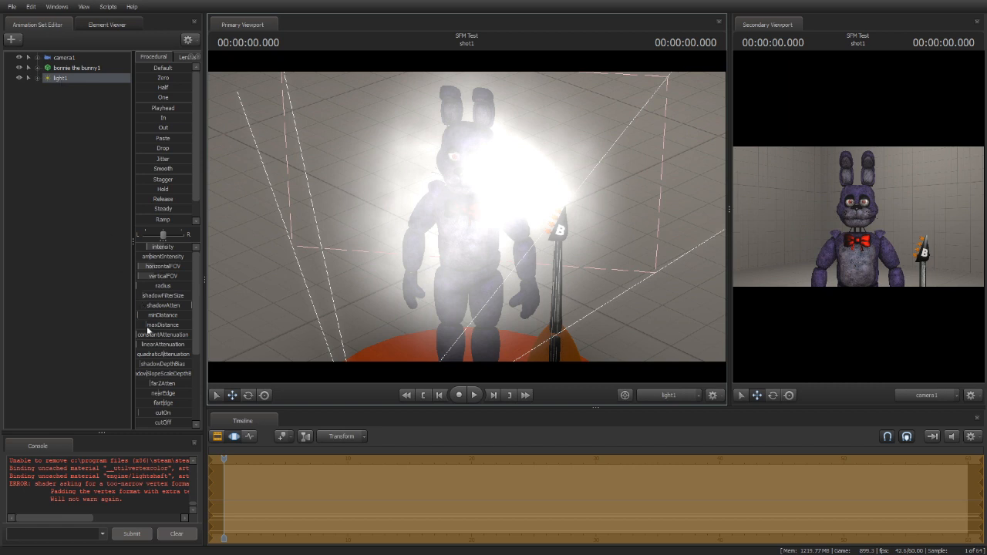
Raise light1's radius to the maximum and check the lighting from the work camera and camera1
drag(144, 285, 192, 285)
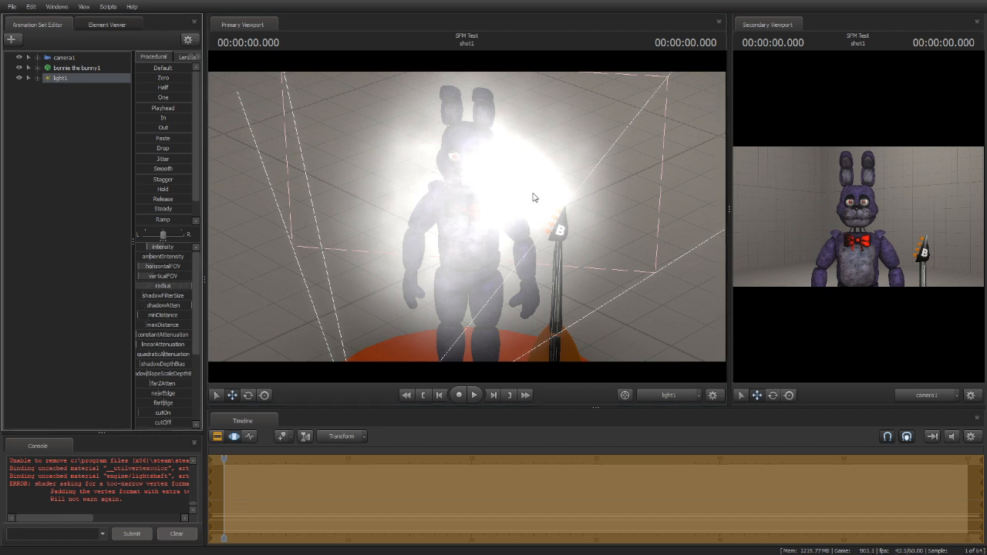
click(664, 397)
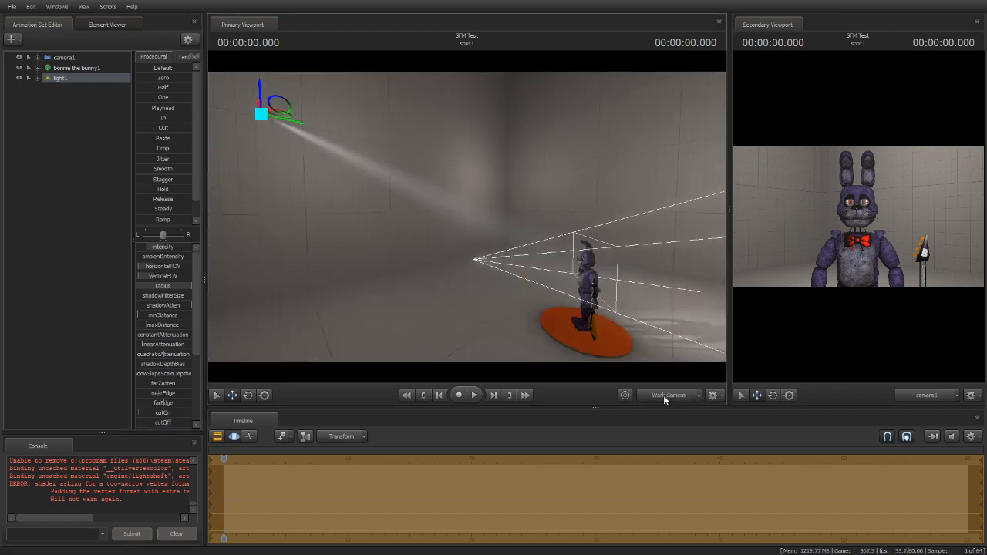
click(663, 395)
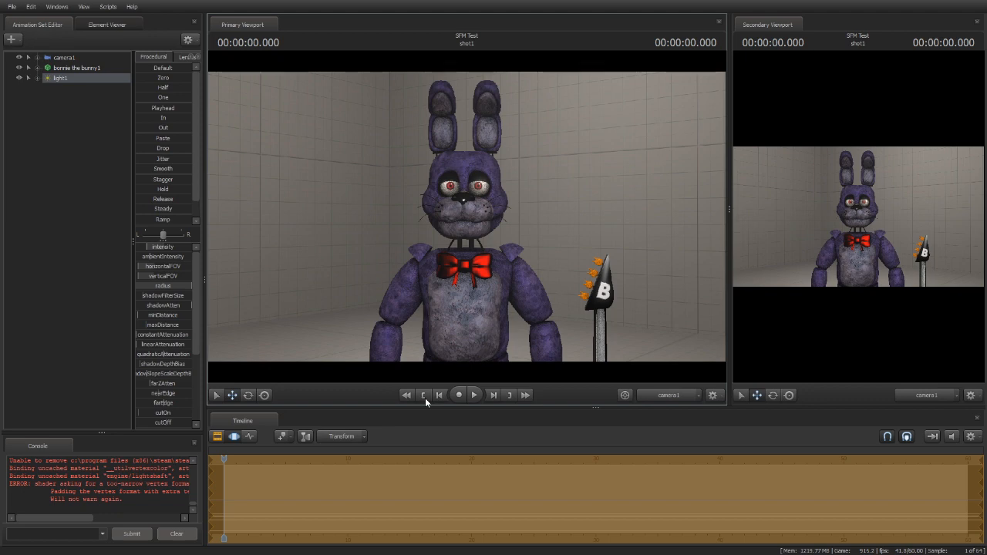
Try a raised, pulled-back camera1 view of Bonnie on the orange disc with the cast shadow, and undo the camera move
click(63, 57)
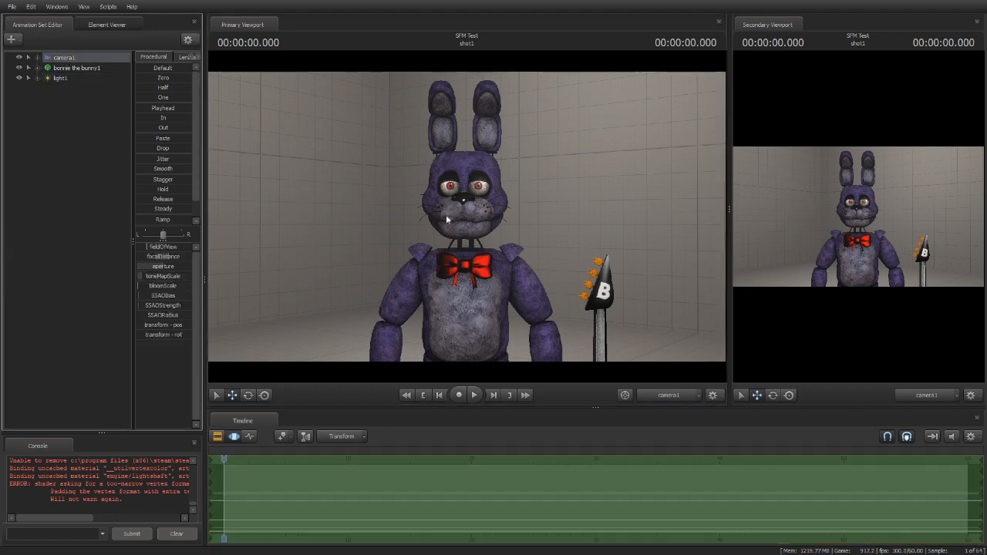
mouse_move(466, 216)
mouse_down()
mouse_move(466, 293)
mouse_move(466, 246)
mouse_move(431, 247)
mouse_move(385, 278)
mouse_move(466, 262)
mouse_move(471, 218)
mouse_up()
key(s)
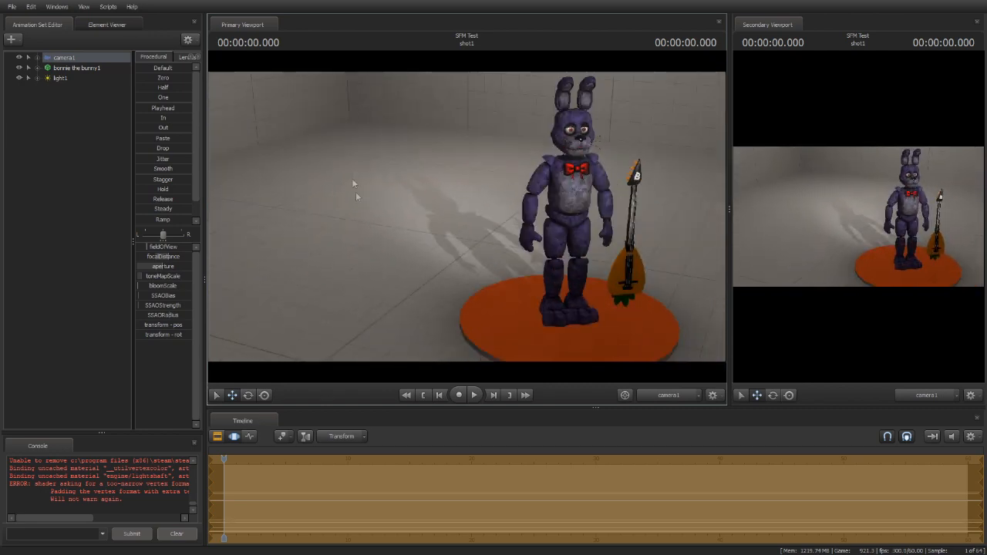
click(59, 79)
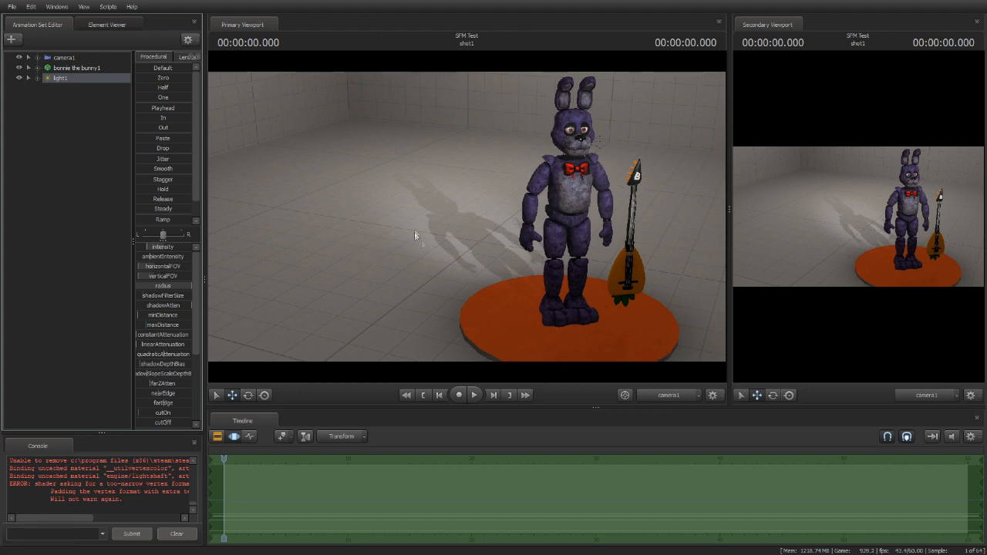
click(67, 59)
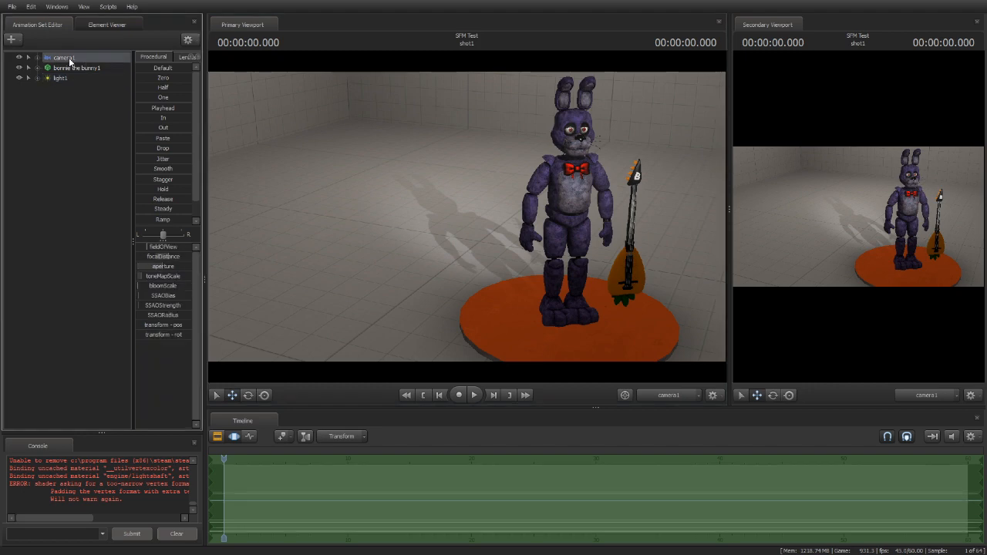
key(F2)
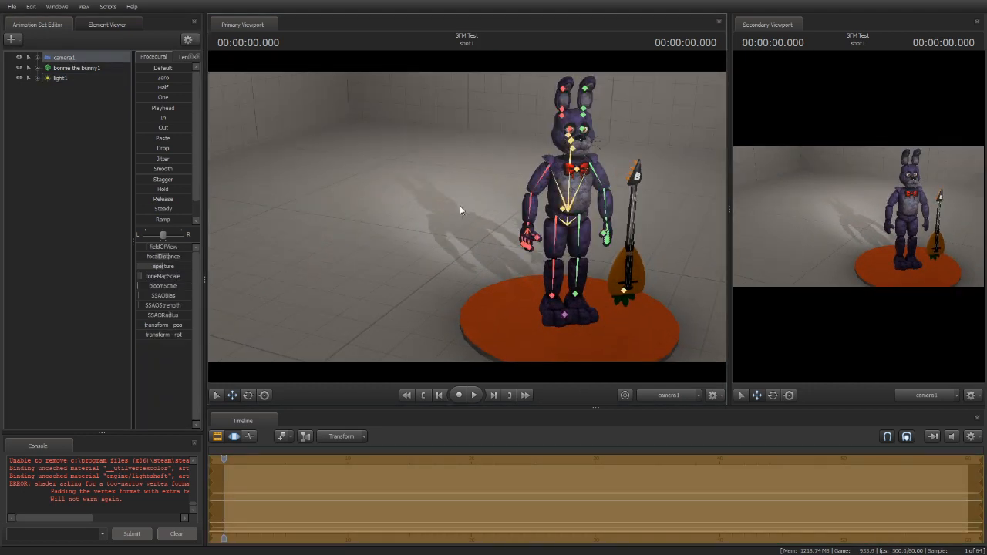
key(ctrl+z)
Inspect light1's beam around Bonnie from the work camera and return the primary viewport to camera1
click(47, 110)
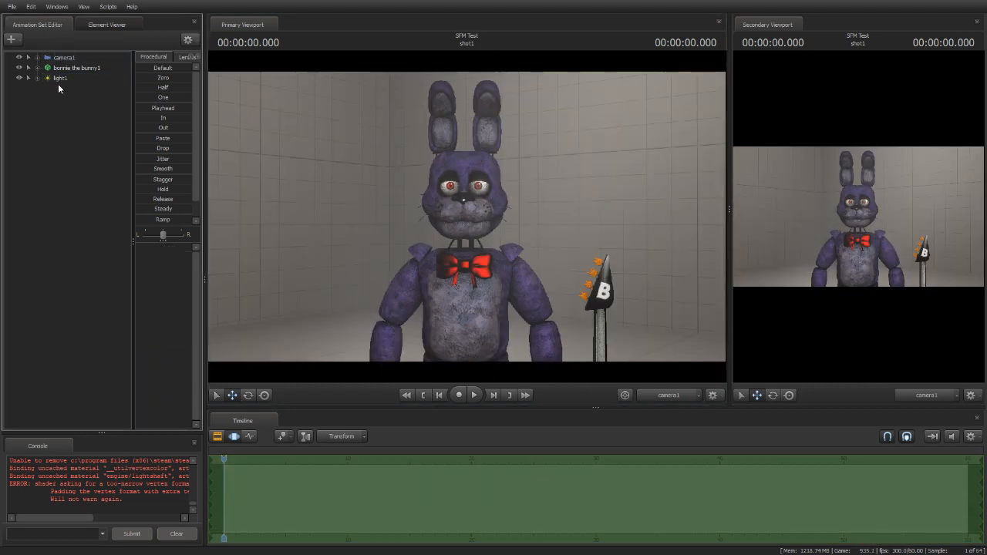
click(58, 82)
key(F2)
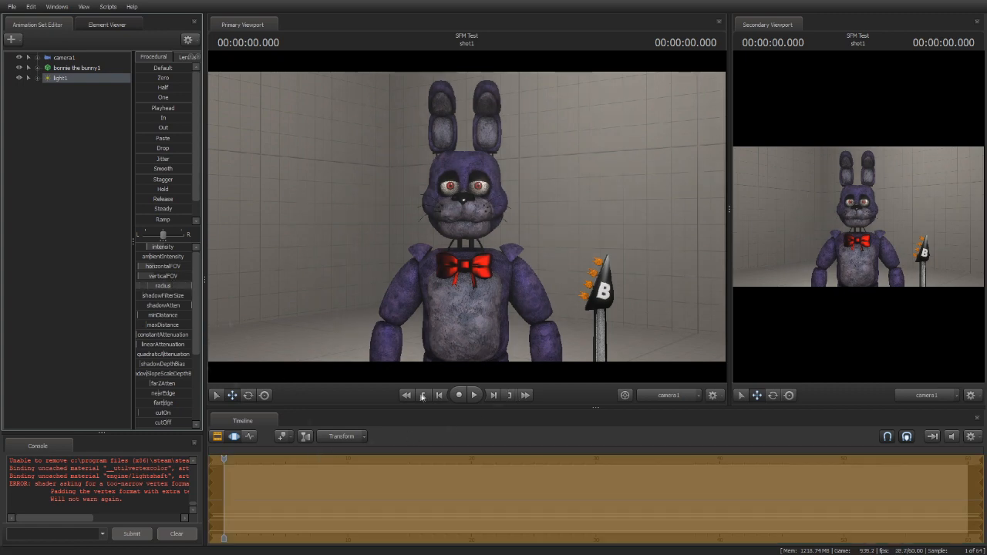
click(679, 395)
drag(586, 308, 467, 217)
click(656, 392)
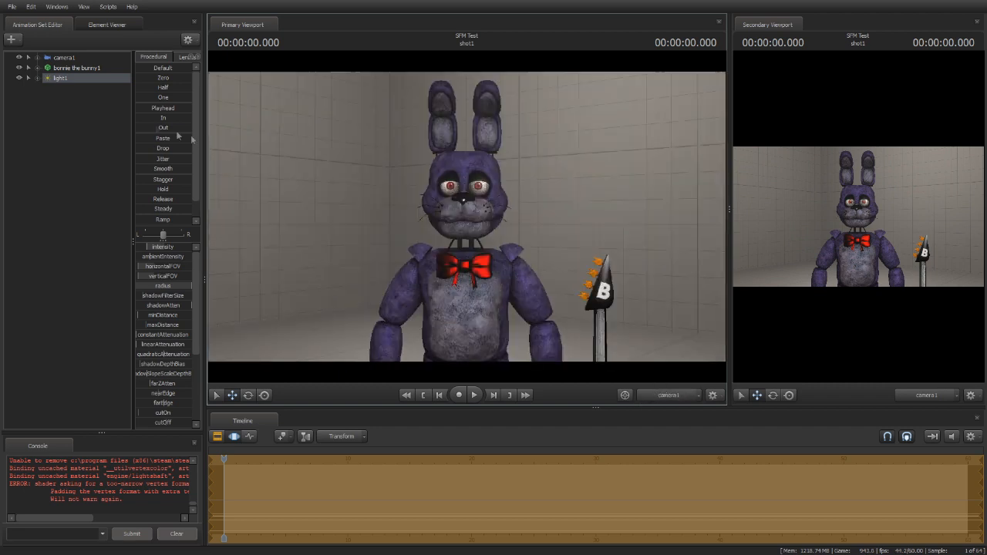
Preview the refined render in the Clip Editor, viewing Bonnie from the work camera before returning to camera1
click(67, 60)
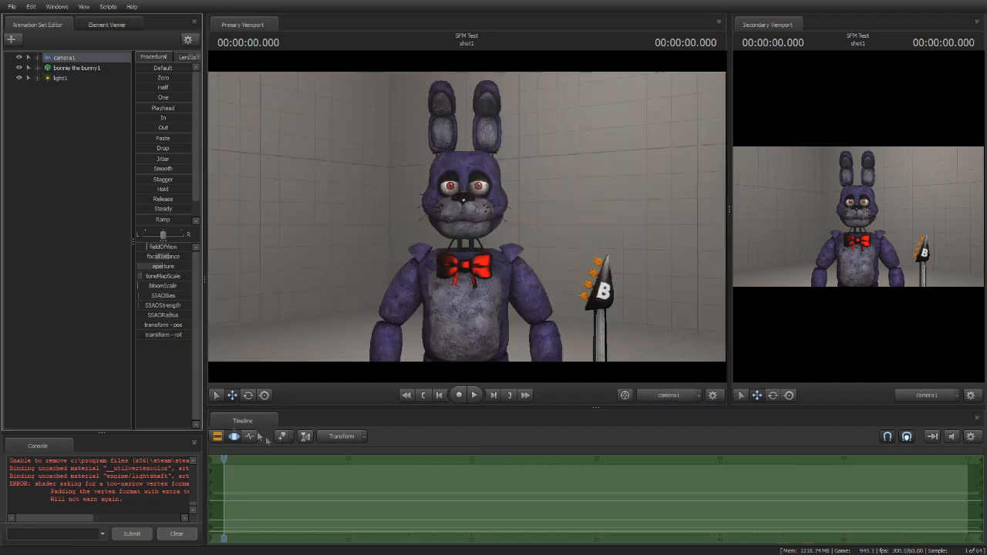
click(216, 438)
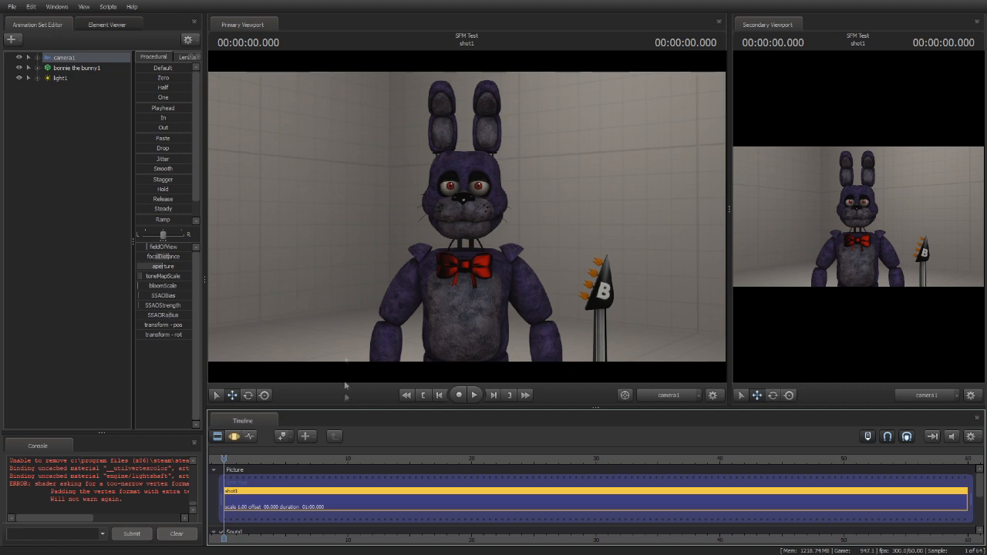
click(669, 395)
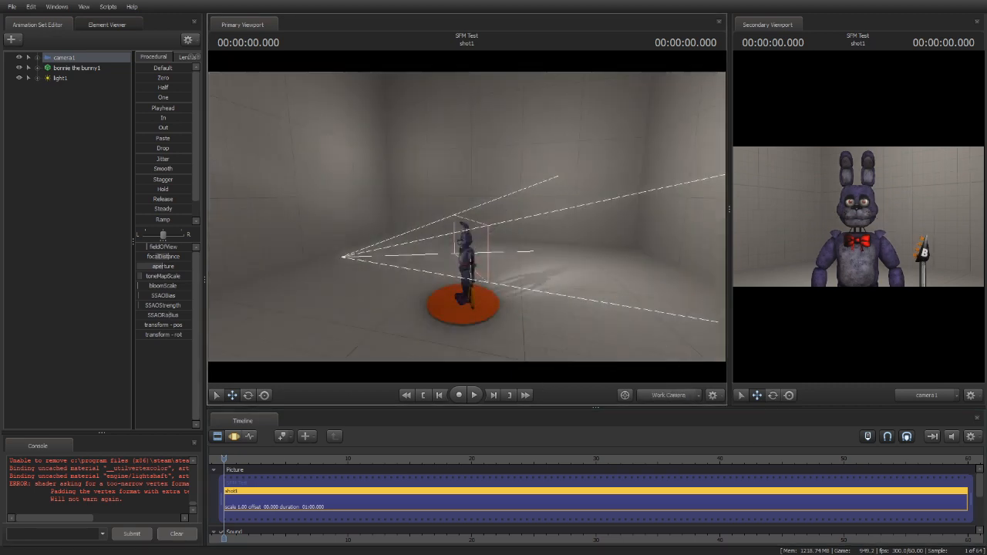
drag(466, 216, 469, 223)
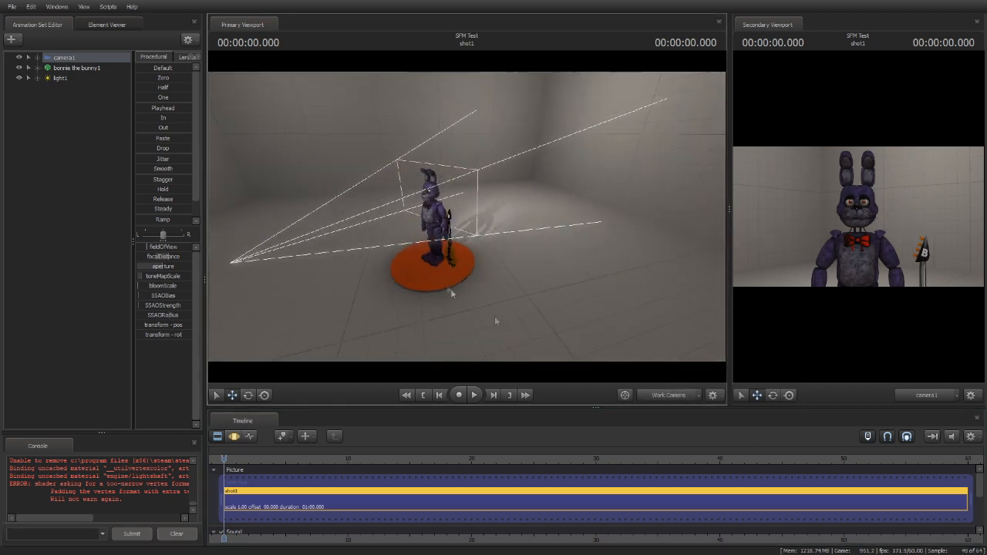
click(654, 393)
Try a raised side view of Bonnie through camera1 to preview the shadow in the Clip Editor, and undo the camera move
click(233, 439)
mouse_move(466, 216)
mouse_down()
mouse_move(466, 192)
mouse_move(468, 221)
mouse_up()
key(w)
key(s)
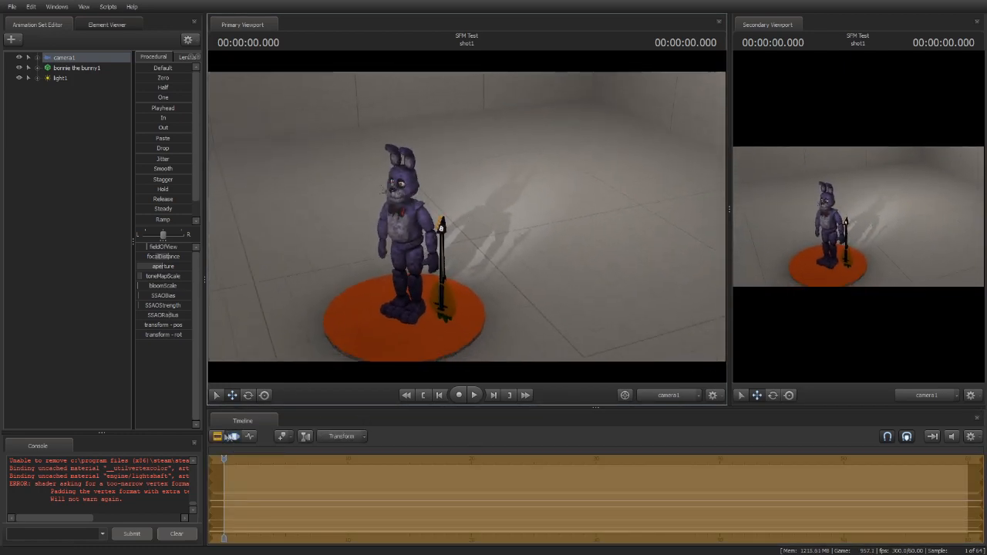
click(218, 436)
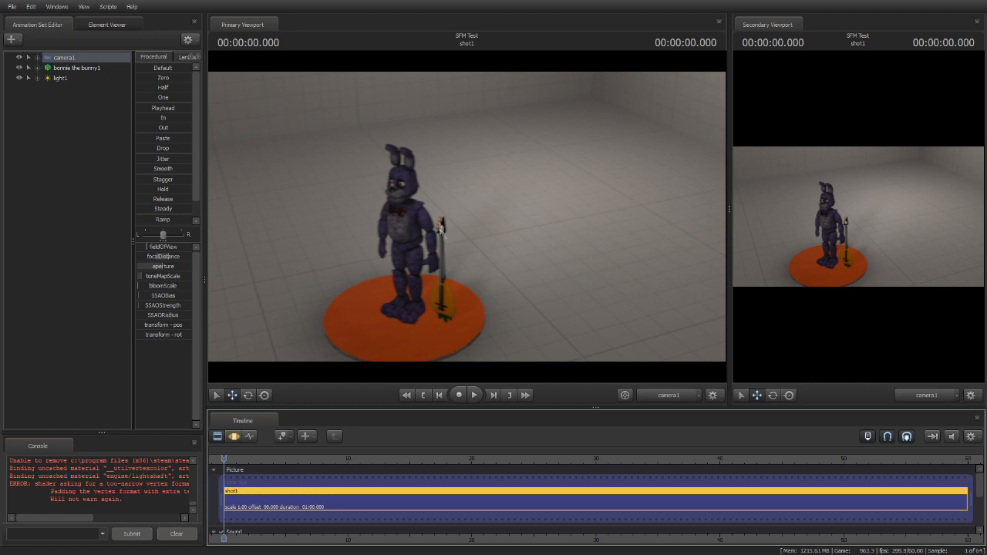
click(62, 78)
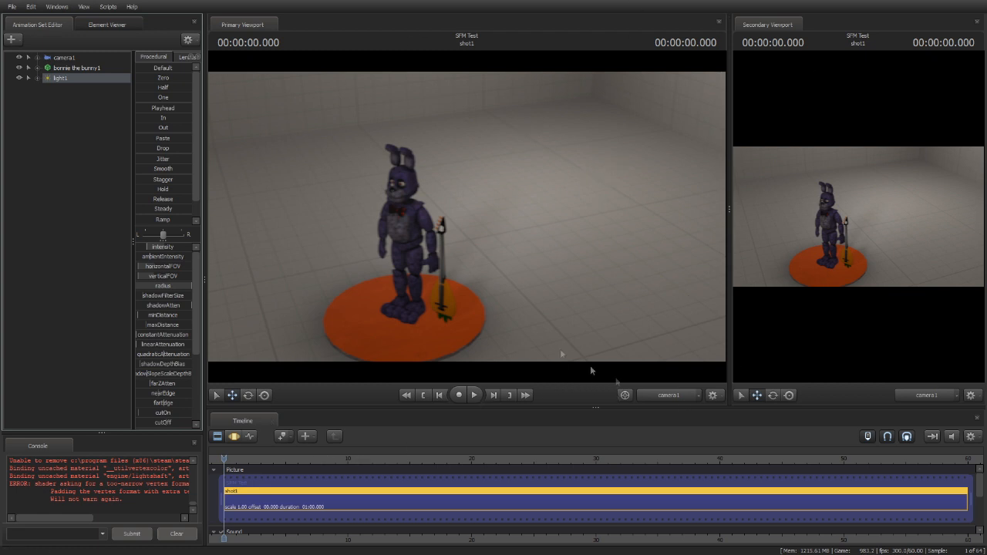
key(ctrl+z)
key(ctrl+z)
key(ctrl+z)
key(ctrl+z)
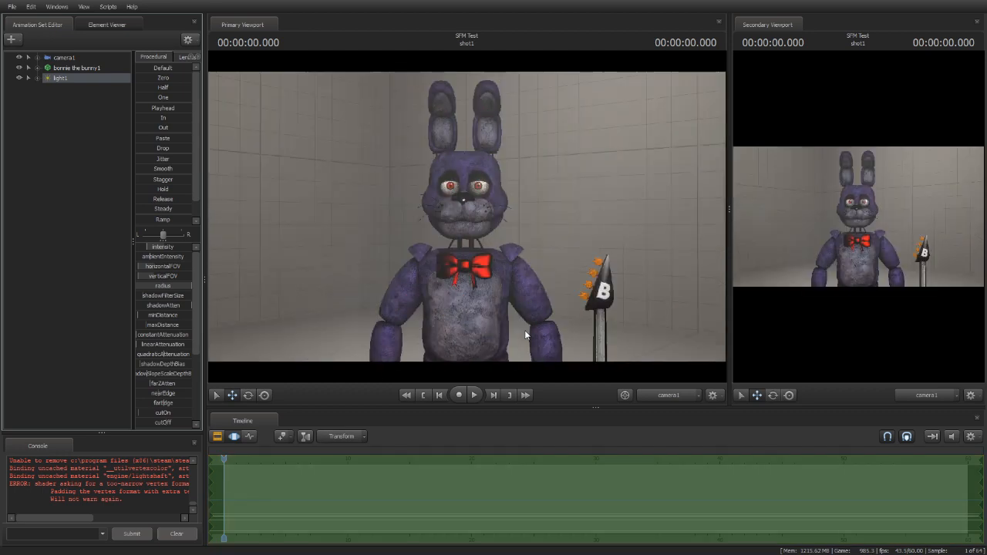
Lower light1's radius to the minimum and preview the lighting on Bonnie from the work camera and in the Clip Editor
drag(175, 289, 135, 286)
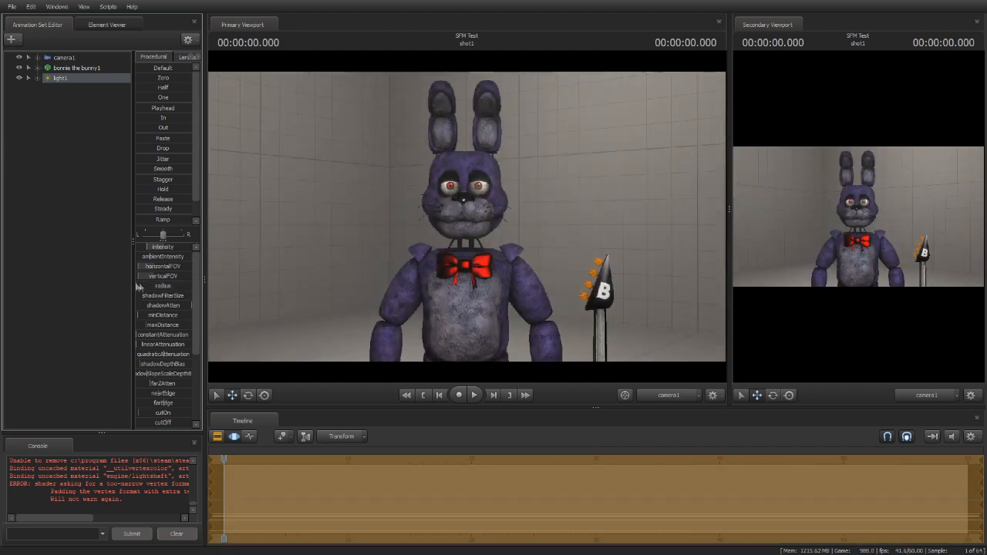
click(662, 399)
drag(619, 259, 575, 296)
click(660, 394)
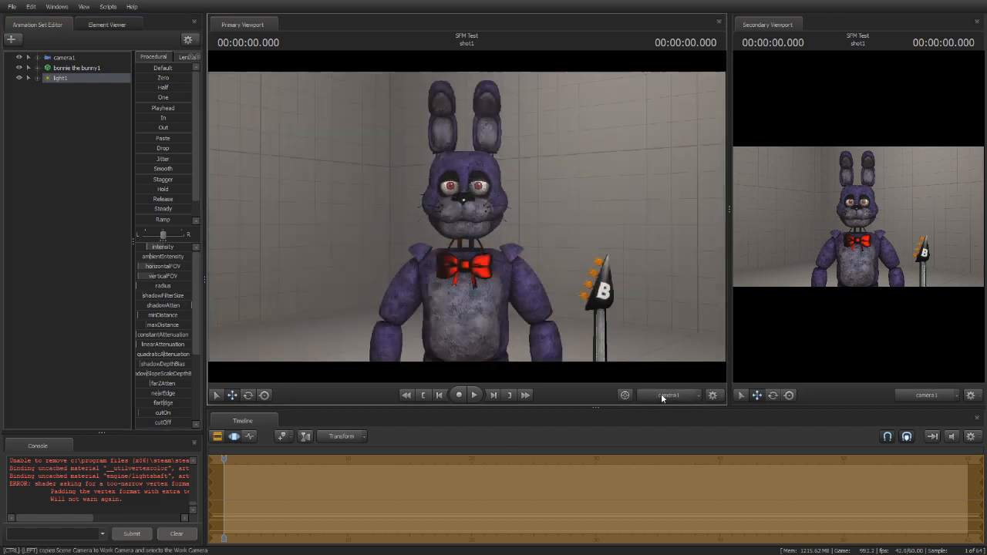
click(234, 436)
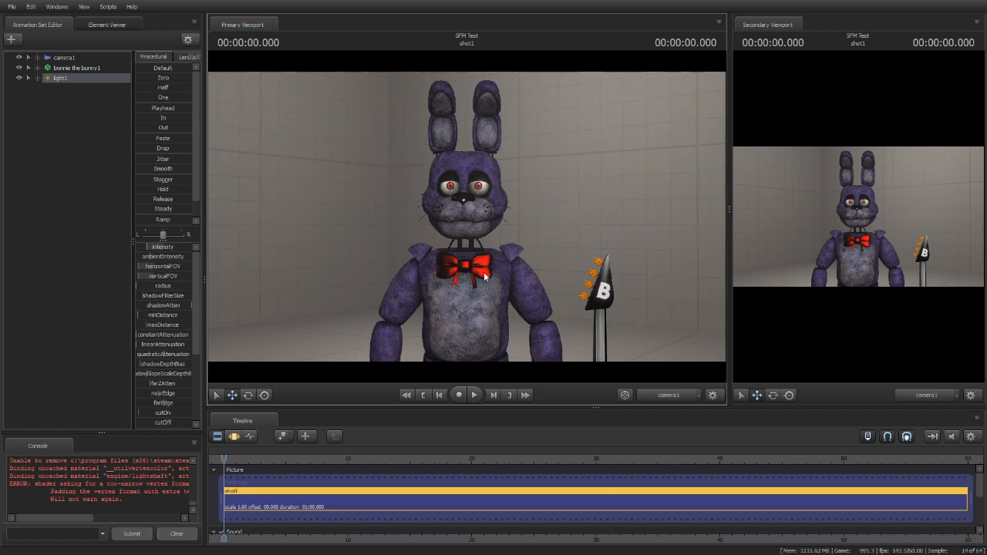
click(234, 437)
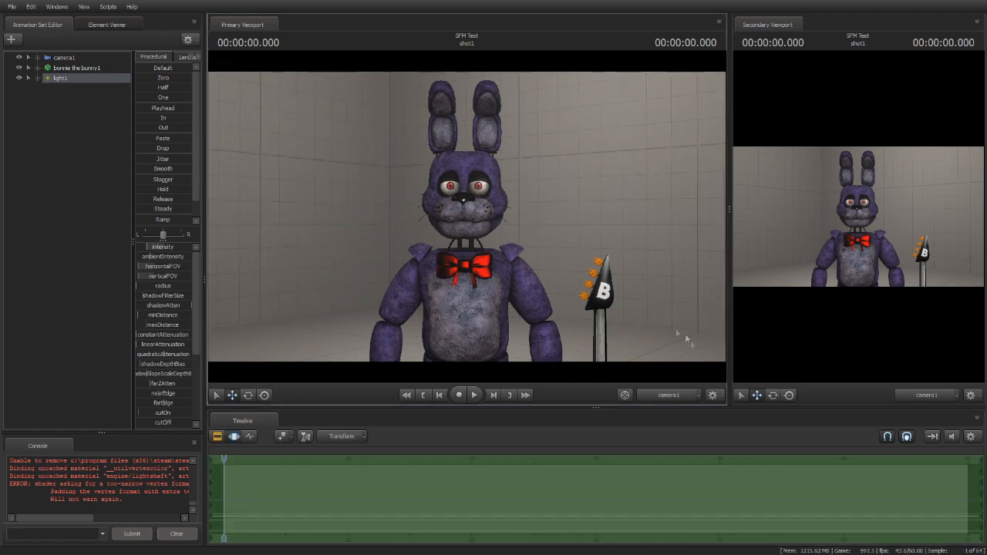
Try a high side angle on camera1 to preview the shadow at the reduced light radius, and undo the camera move
click(65, 57)
drag(466, 217, 537, 336)
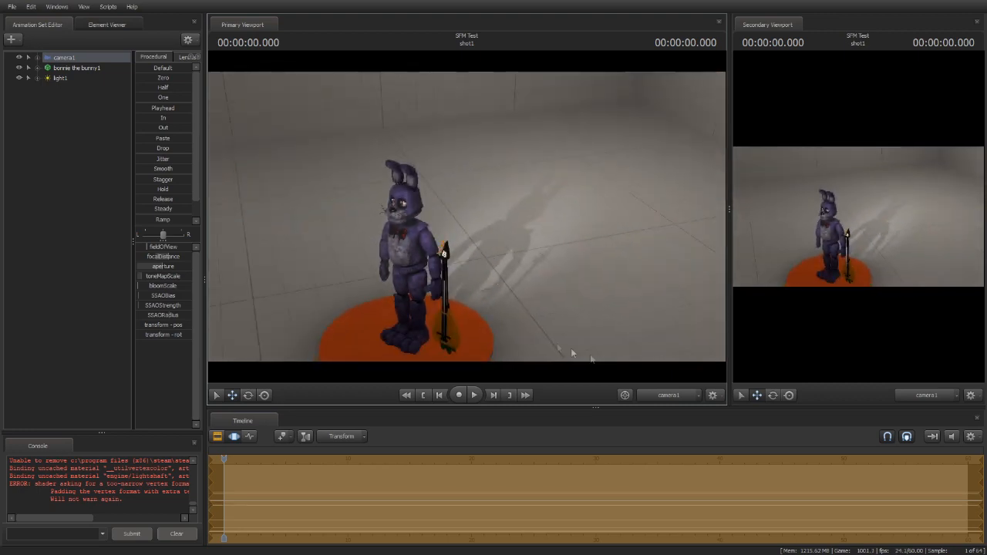
click(219, 436)
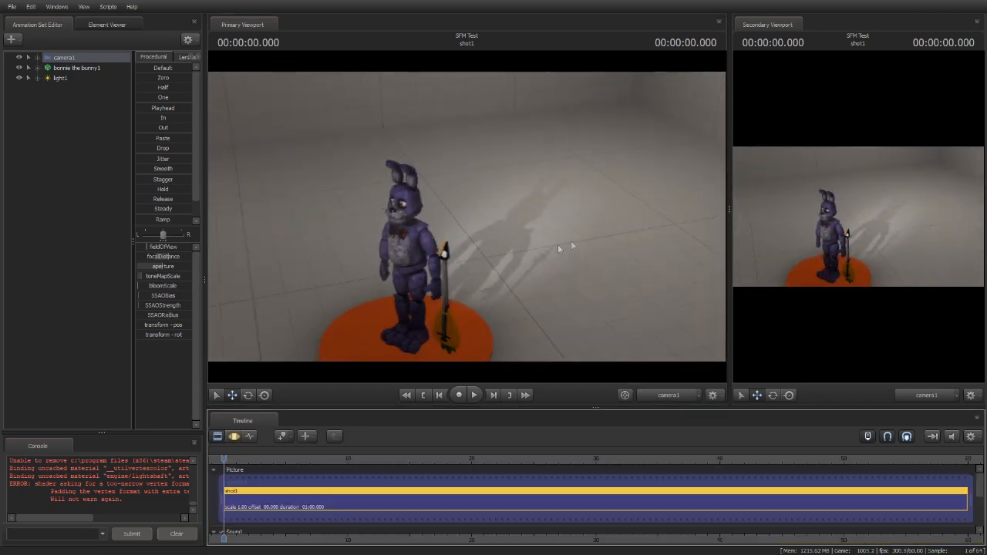
key(F3)
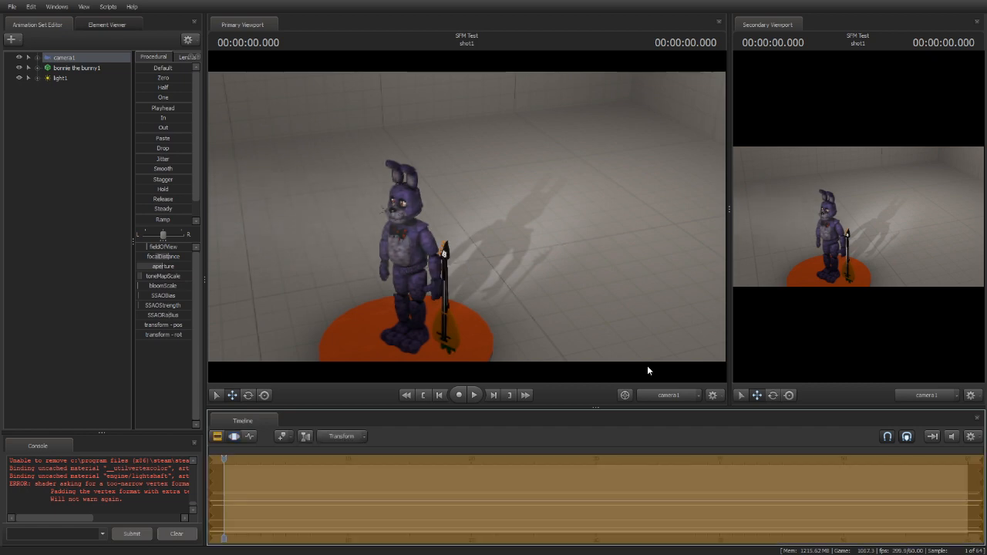
key(ctrl+z)
Tint light1 blue by reducing its color_red and color_green values while viewing Bonnie from the work camera
click(660, 393)
drag(622, 210, 527, 214)
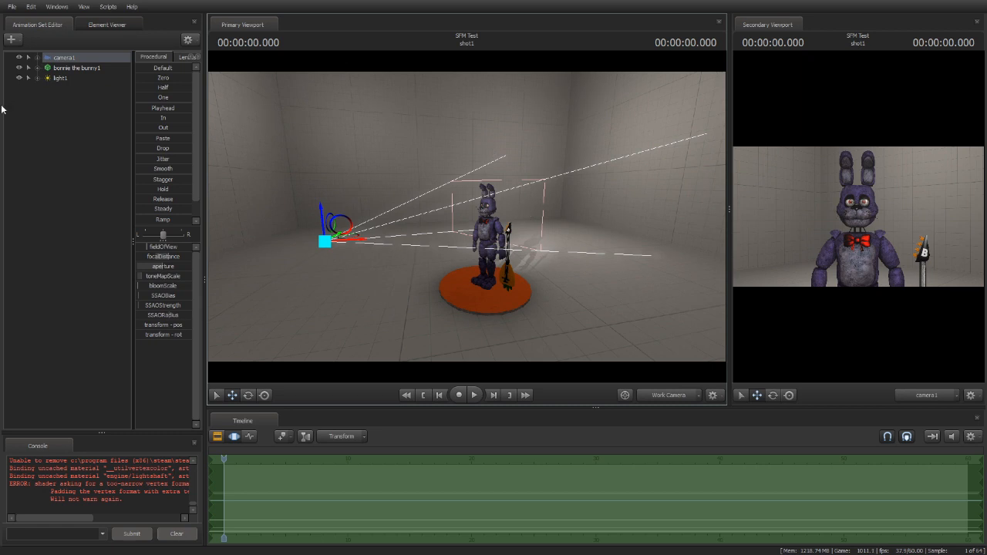
click(58, 77)
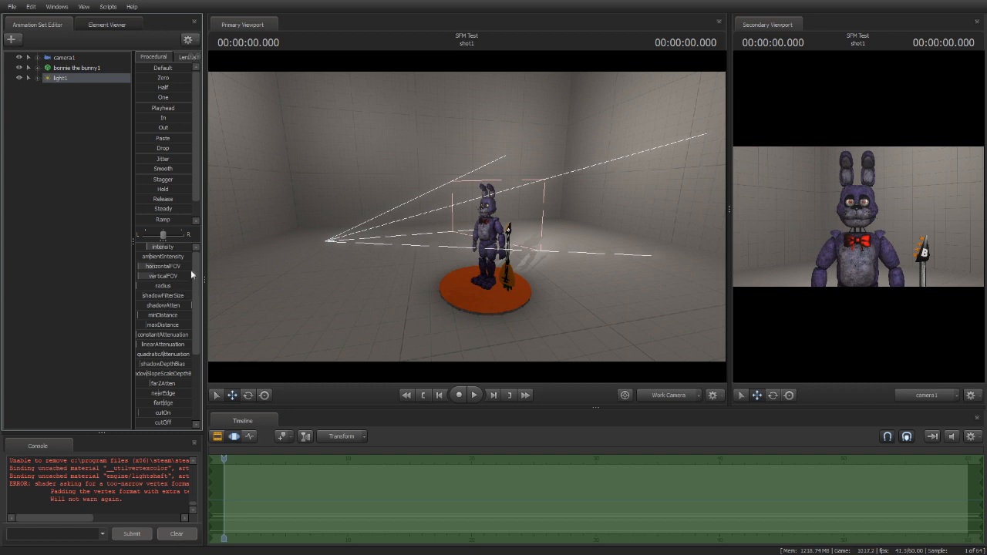
drag(197, 267, 197, 348)
click(185, 375)
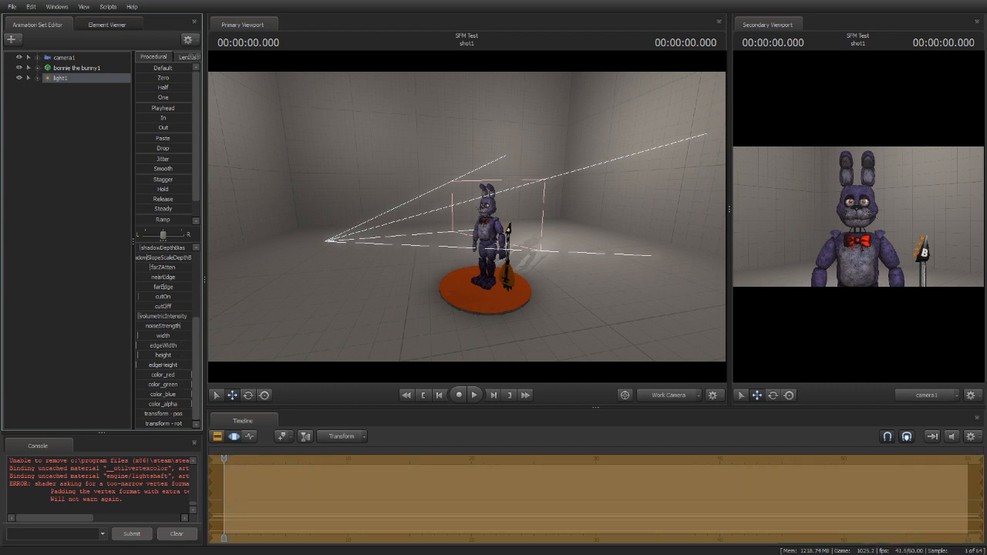
drag(186, 375, 137, 375)
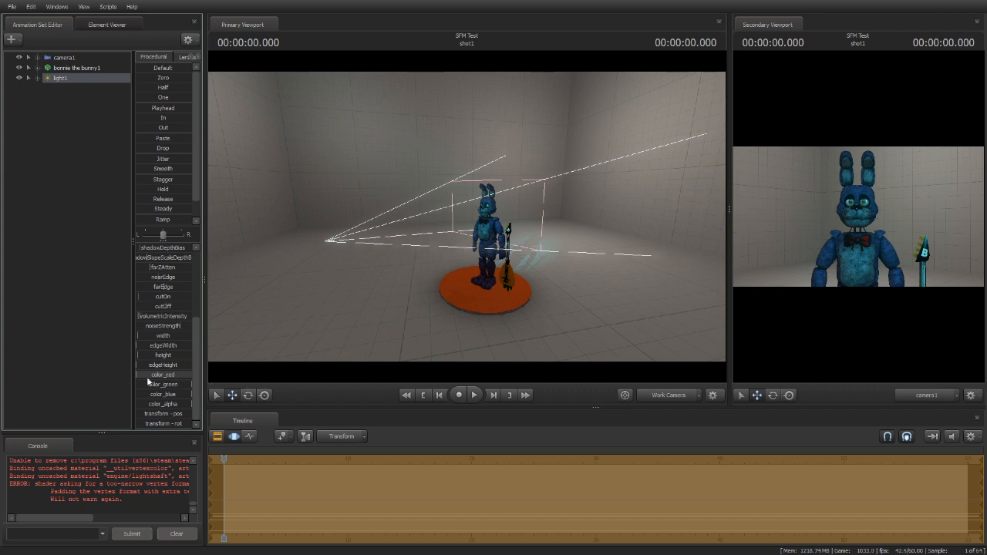
mouse_move(176, 385)
mouse_down()
mouse_move(153, 386)
mouse_move(157, 375)
mouse_move(175, 394)
mouse_up()
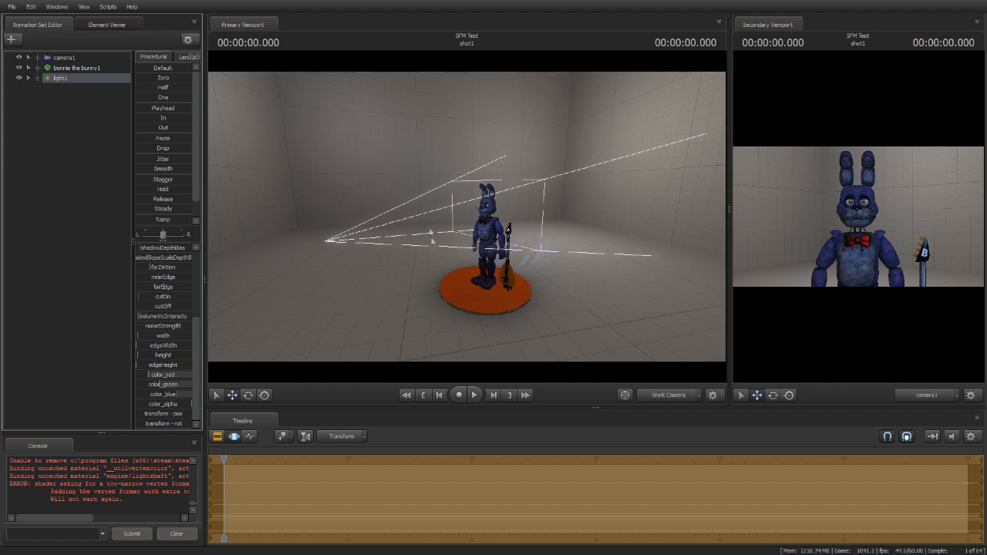
Slightly raise light1's volumetricIntensity while viewing the beam from the work camera, and disable the light's volumetrics
mouse_move(467, 216)
mouse_down()
mouse_move(401, 185)
mouse_move(451, 224)
mouse_move(439, 169)
mouse_move(494, 189)
mouse_move(443, 220)
mouse_move(454, 223)
mouse_up()
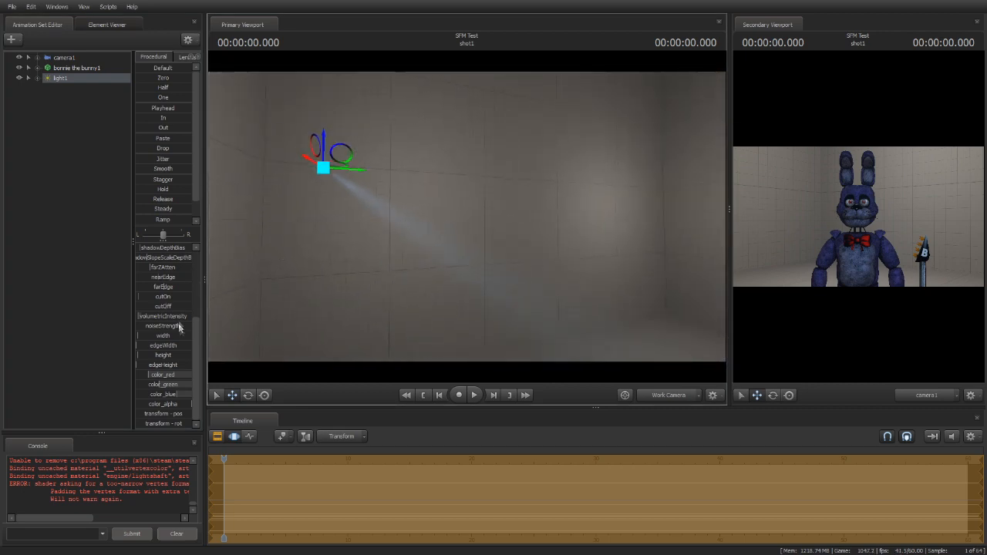
drag(142, 318, 144, 317)
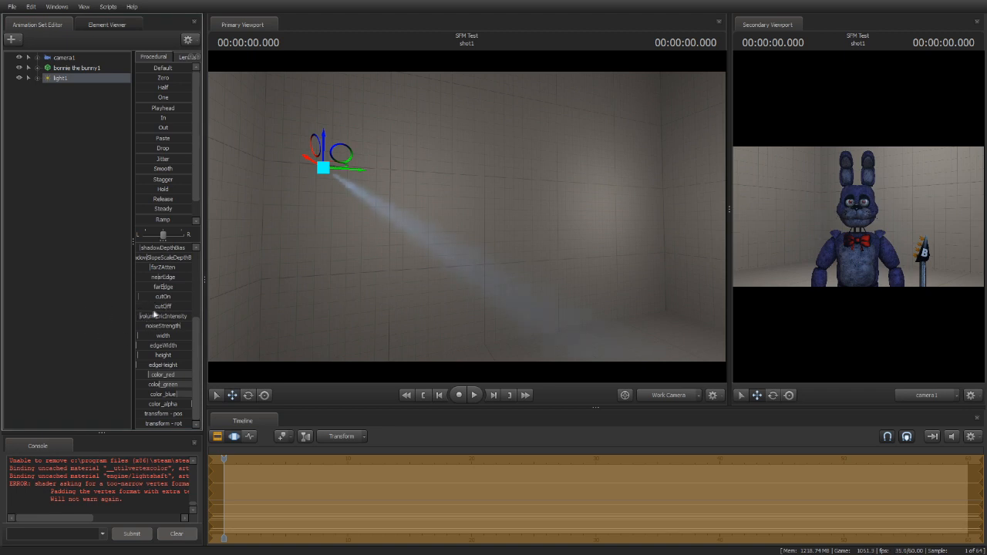
right_click(63, 78)
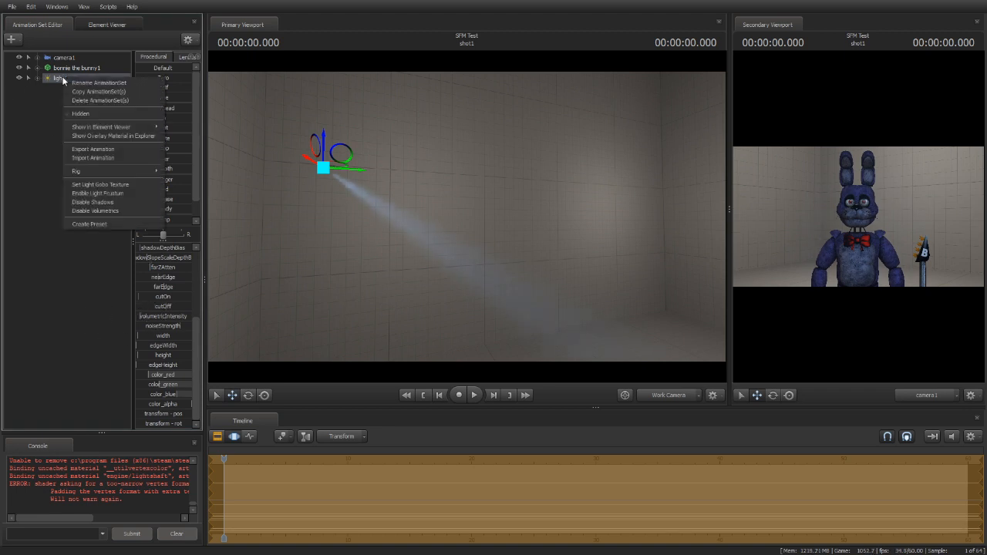
click(100, 209)
Look through light1 to re-aim it at Bonnie and the guitar, and check the result from the work camera and camera1
drag(59, 78, 349, 133)
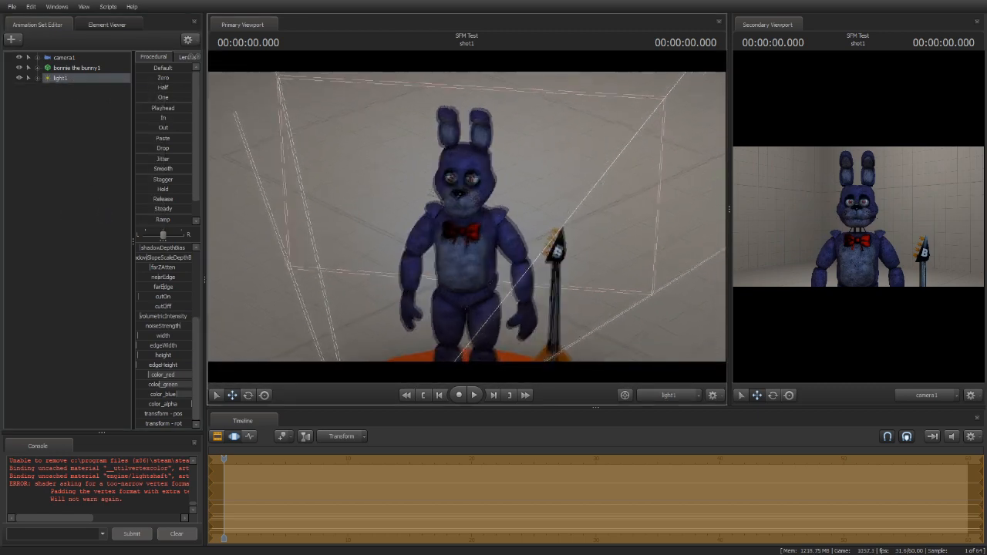
mouse_move(467, 217)
mouse_down()
mouse_move(455, 100)
mouse_move(466, 139)
mouse_move(462, 309)
mouse_move(464, 116)
mouse_move(466, 227)
mouse_move(467, 219)
mouse_up()
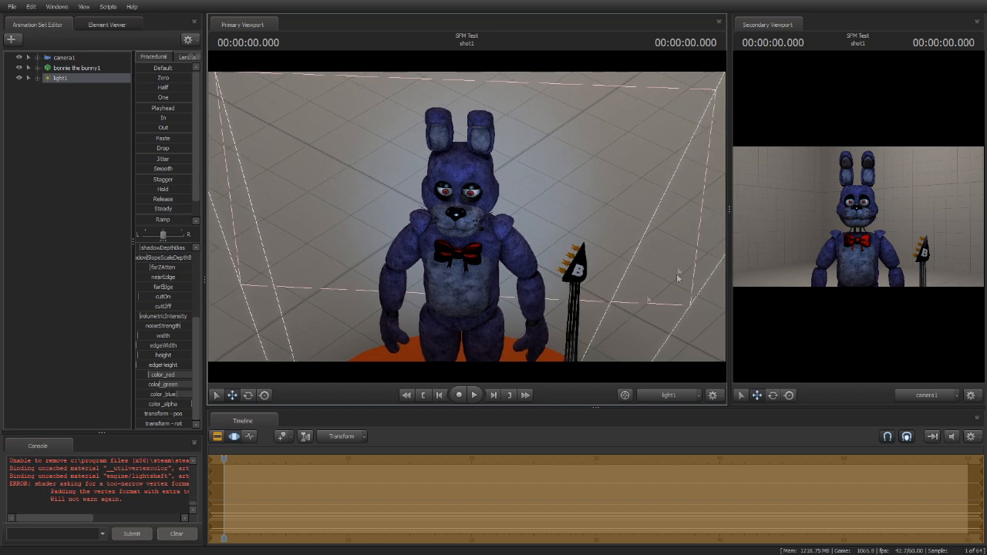
click(647, 397)
click(660, 393)
click(660, 392)
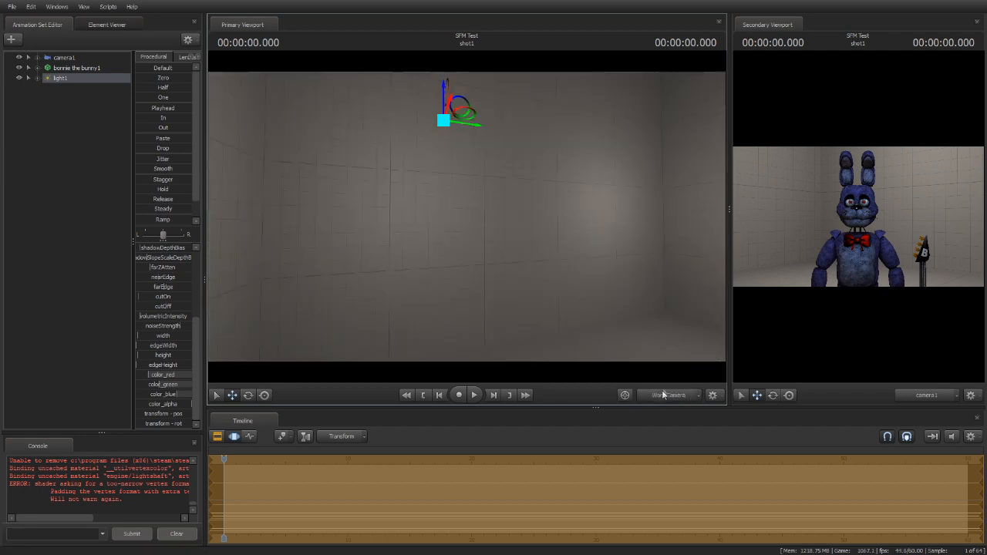
drag(615, 213, 706, 281)
drag(467, 217, 565, 299)
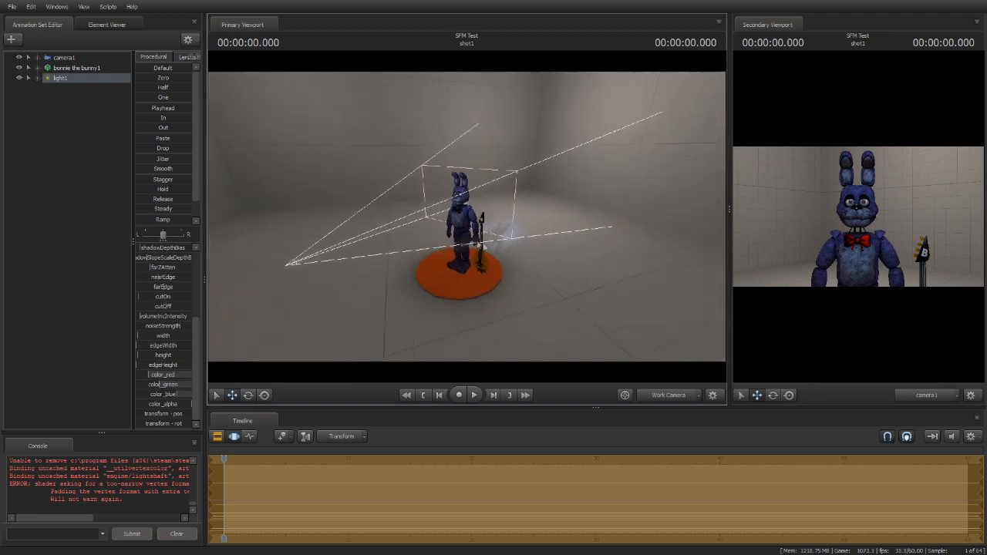
click(671, 395)
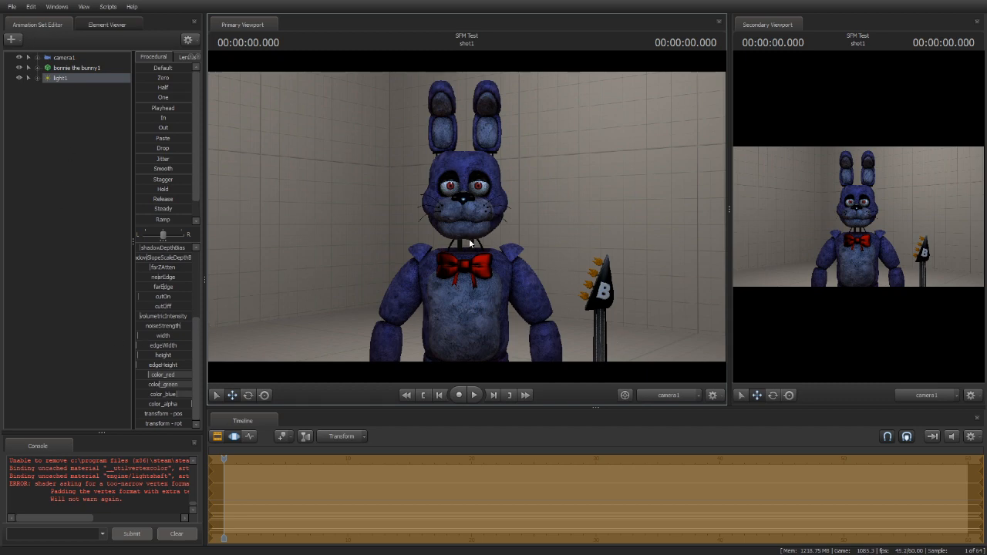
Try different color_red, color_green and color_blue mixes on light1, ending with a saturated blue tint on Bonnie
click(106, 145)
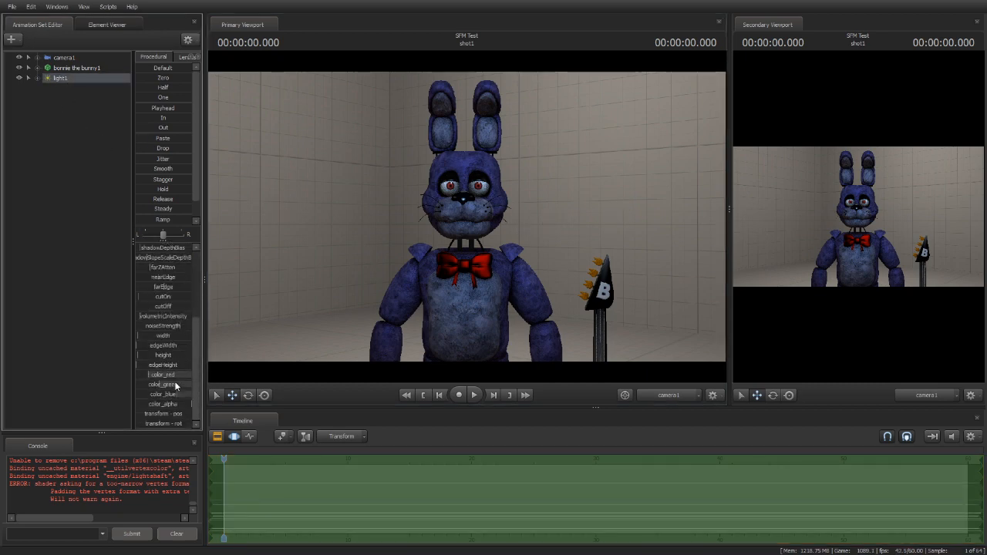
drag(177, 394, 156, 394)
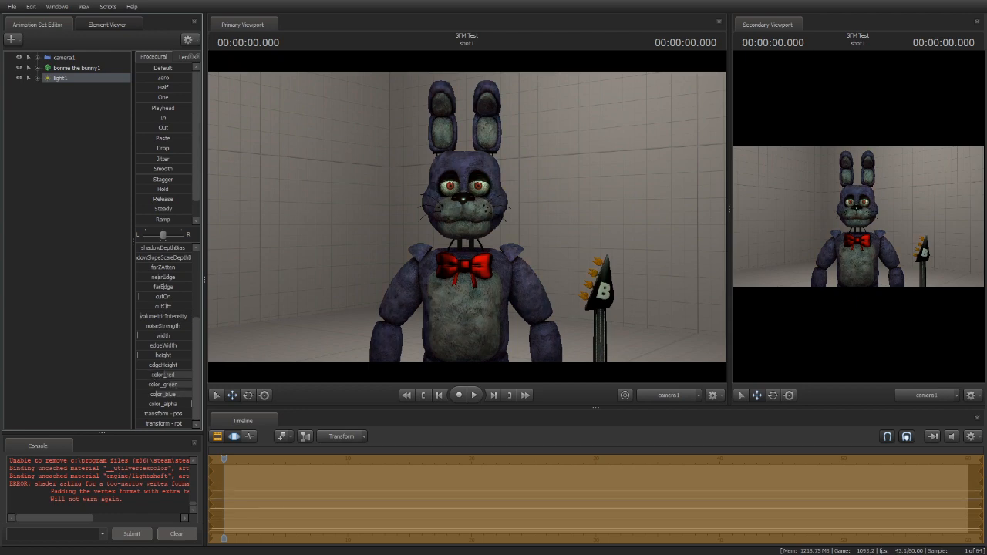
mouse_move(159, 384)
mouse_down()
mouse_move(193, 385)
mouse_move(171, 385)
mouse_up()
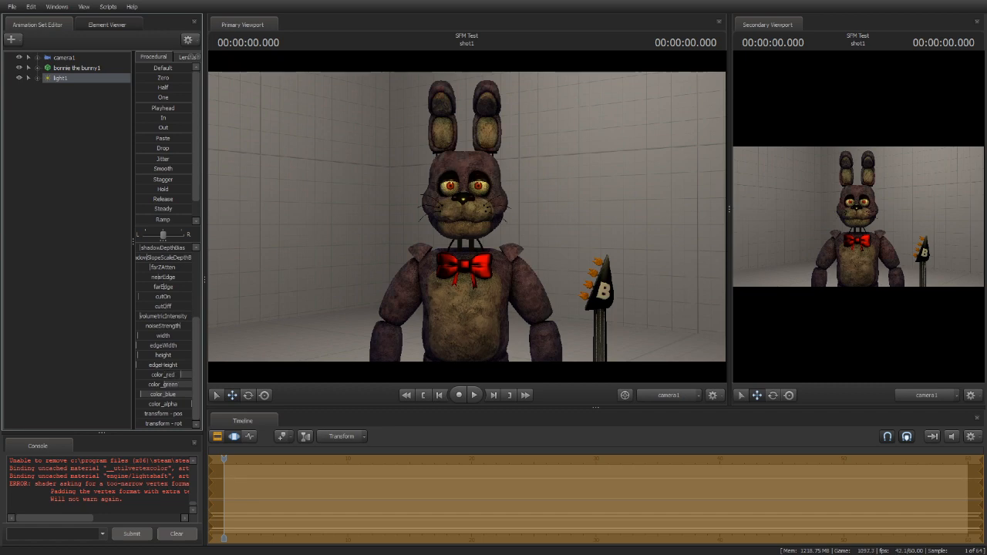
mouse_move(180, 376)
mouse_down()
mouse_move(154, 377)
mouse_move(154, 387)
mouse_move(183, 397)
mouse_move(152, 375)
mouse_move(143, 384)
mouse_move(153, 384)
mouse_up()
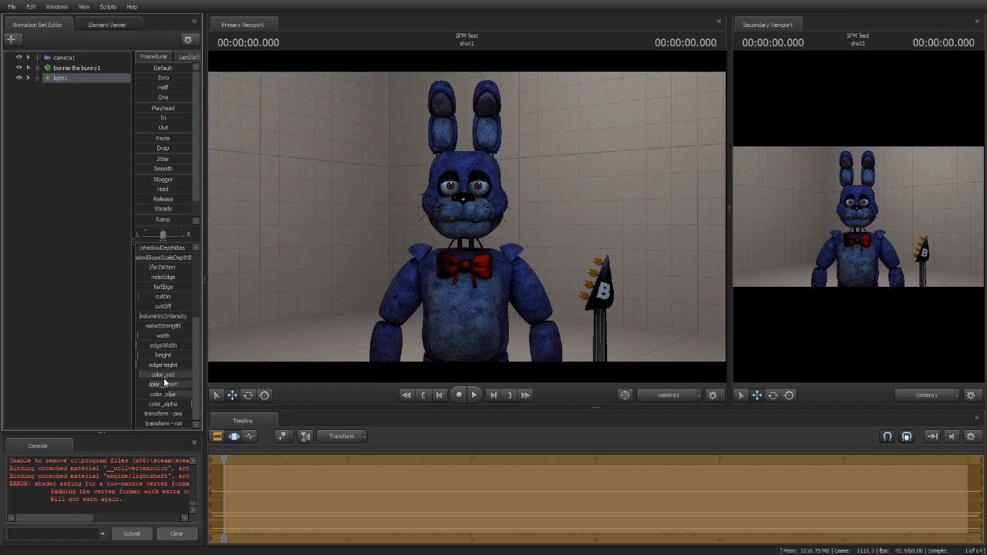
Undo the latest color changes on light1, and check the lighting from the work camera and camera1
drag(173, 389, 158, 388)
key(ctrl+z)
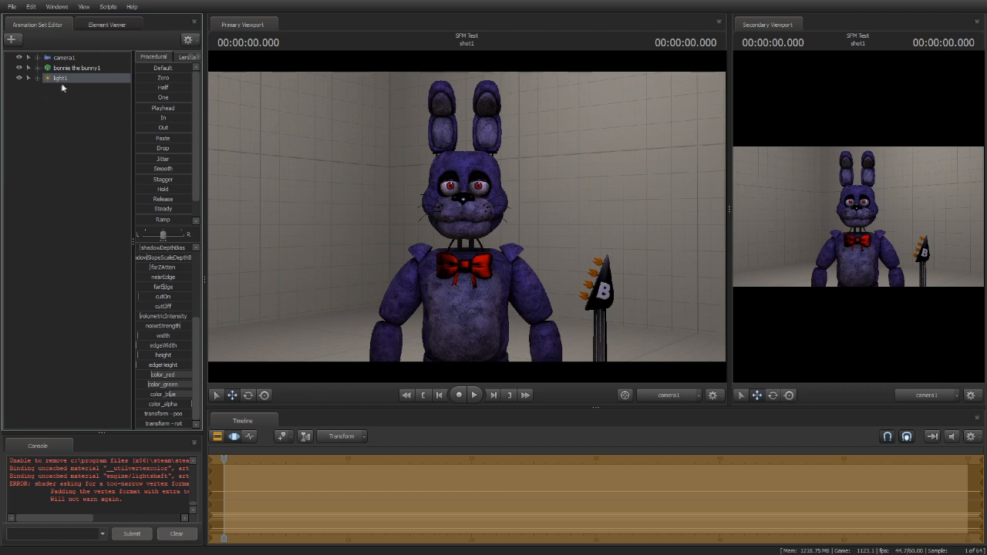
click(663, 395)
mouse_move(467, 217)
mouse_down()
mouse_move(455, 239)
mouse_move(466, 220)
mouse_up()
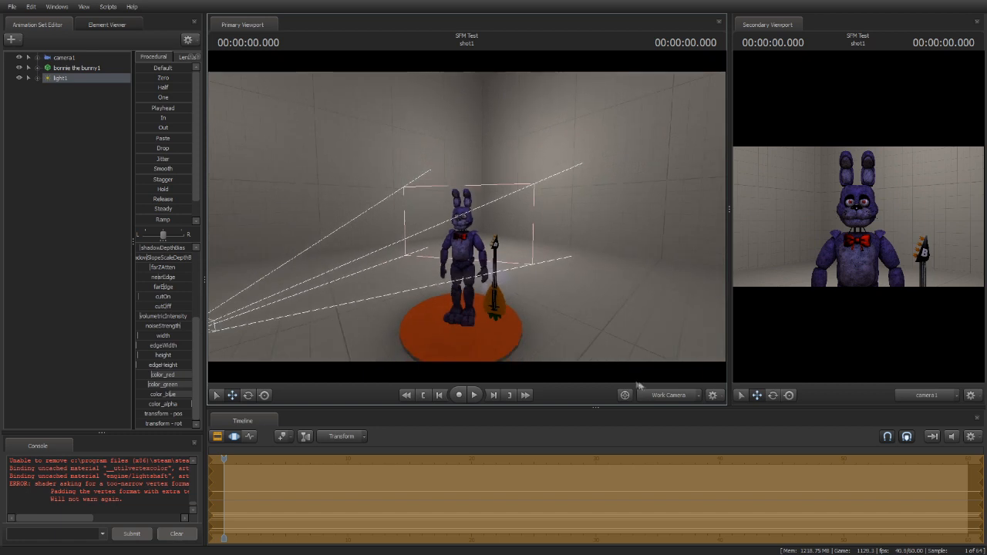
click(676, 396)
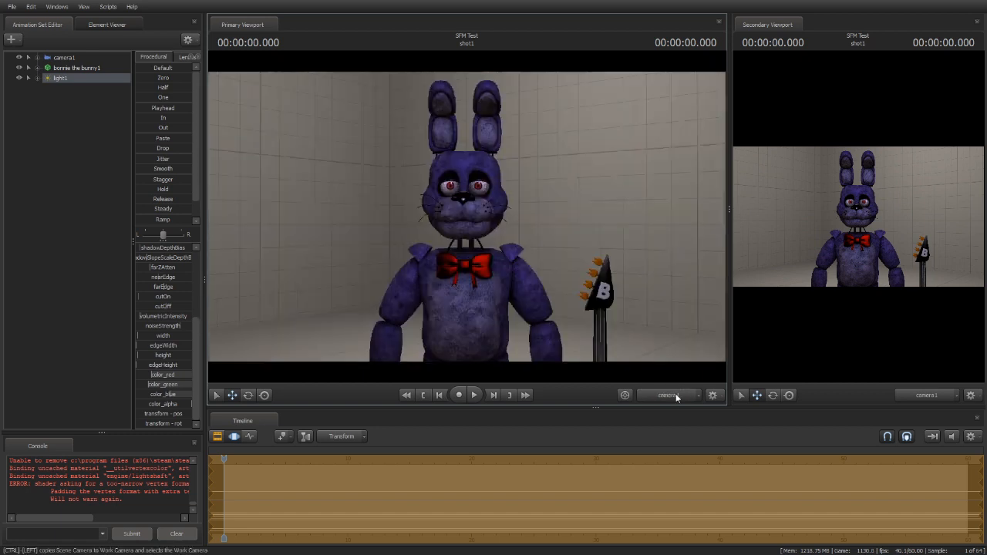
Duplicate light1 by copying its animation set and pasting it into the animation set list
right_click(60, 78)
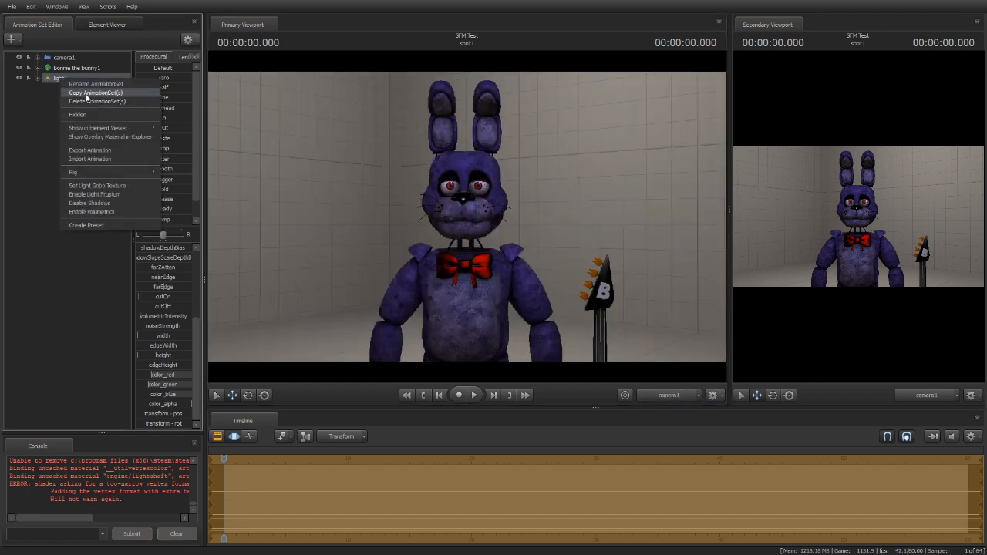
click(84, 93)
click(61, 80)
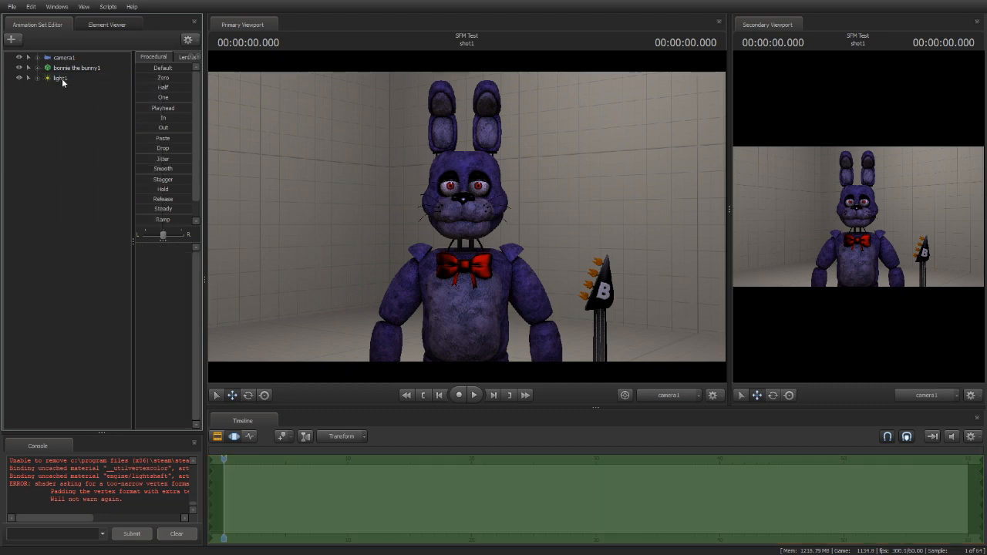
right_click(61, 77)
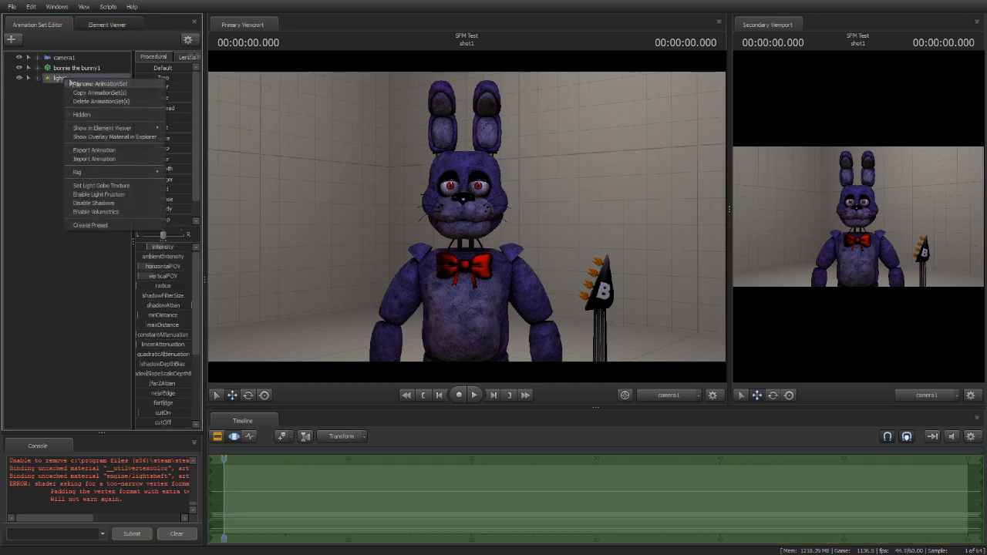
click(91, 93)
right_click(81, 124)
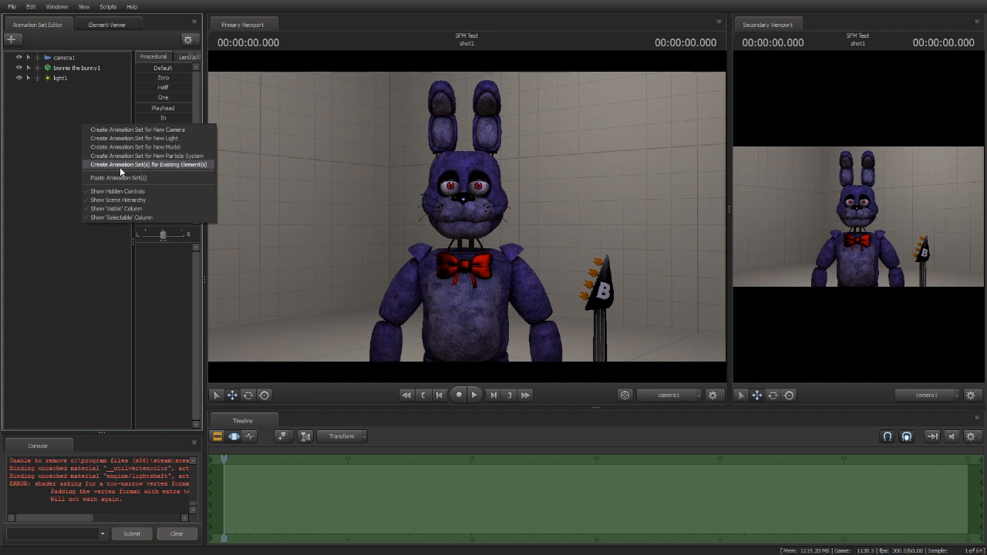
click(123, 179)
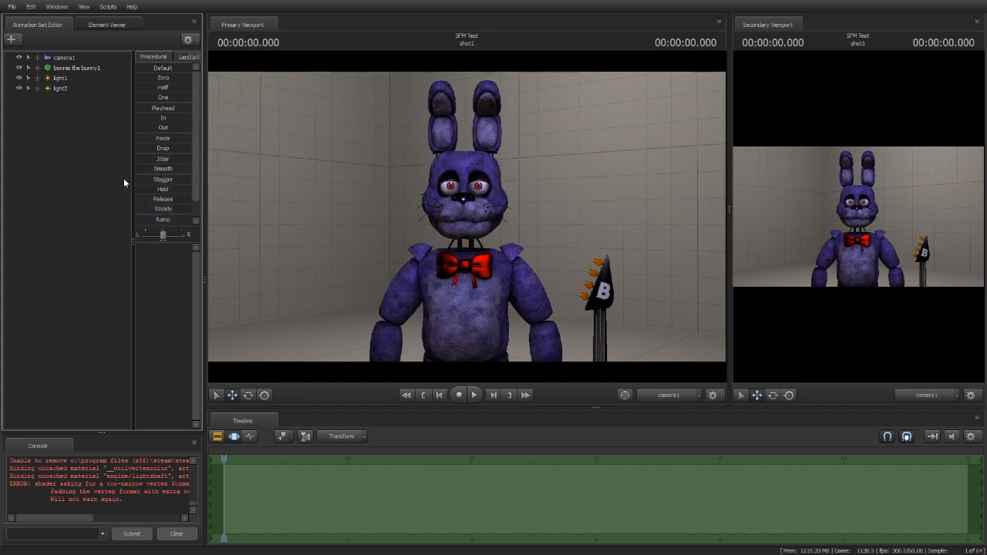
Look through light2 to re-aim it at Bonnie from a raised side angle, and check the result from the work camera and camera1
click(60, 87)
drag(59, 86, 519, 191)
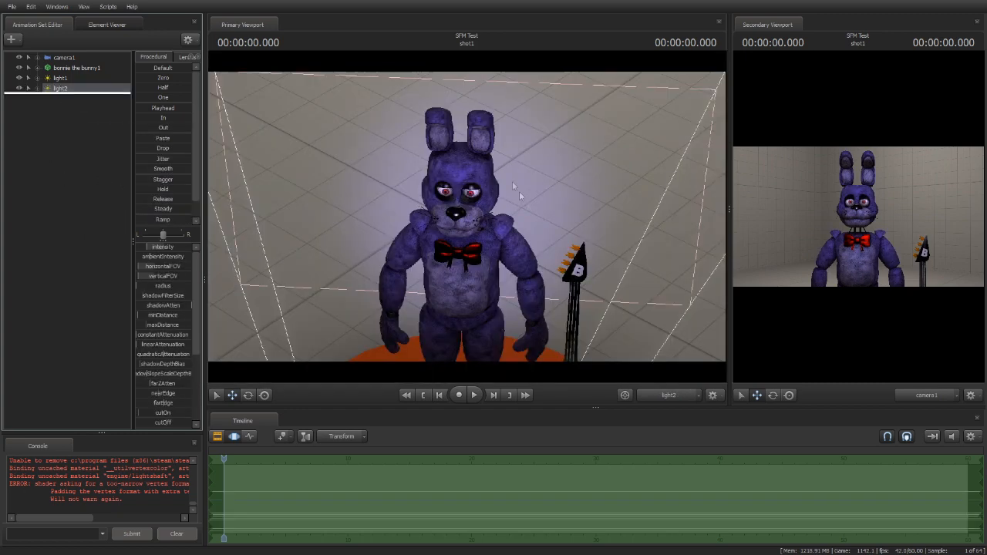
mouse_move(495, 236)
mouse_down()
mouse_move(455, 239)
mouse_move(484, 233)
mouse_move(465, 220)
mouse_move(487, 209)
mouse_move(495, 216)
mouse_up()
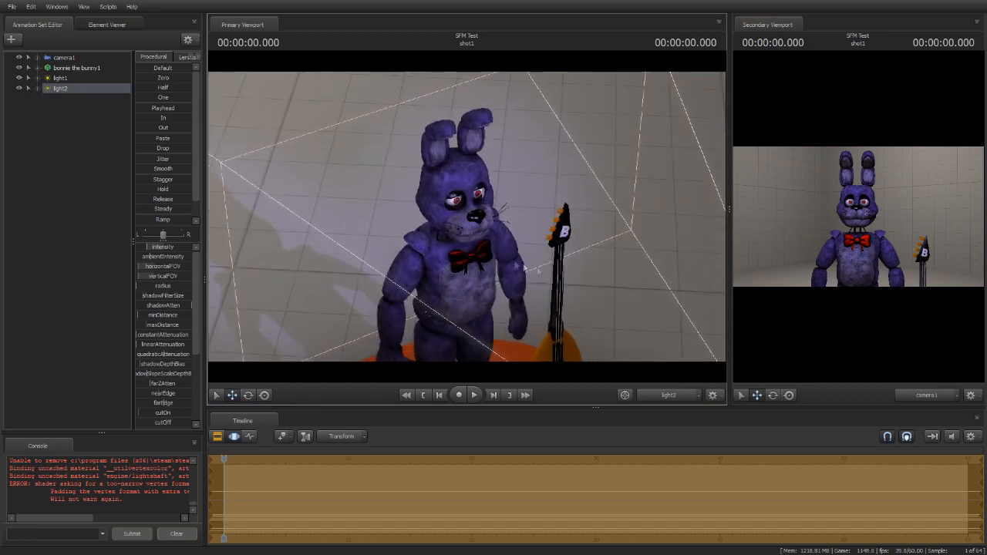
click(681, 400)
drag(655, 319, 655, 258)
mouse_move(465, 216)
mouse_down()
mouse_move(465, 293)
mouse_move(439, 270)
mouse_move(465, 216)
mouse_up()
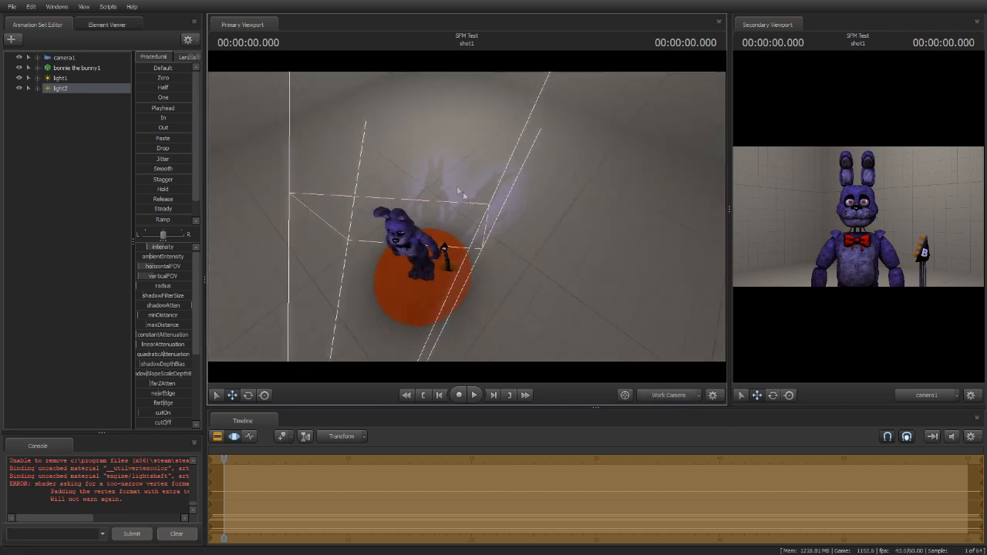
drag(539, 232, 538, 154)
drag(465, 217, 465, 285)
click(669, 394)
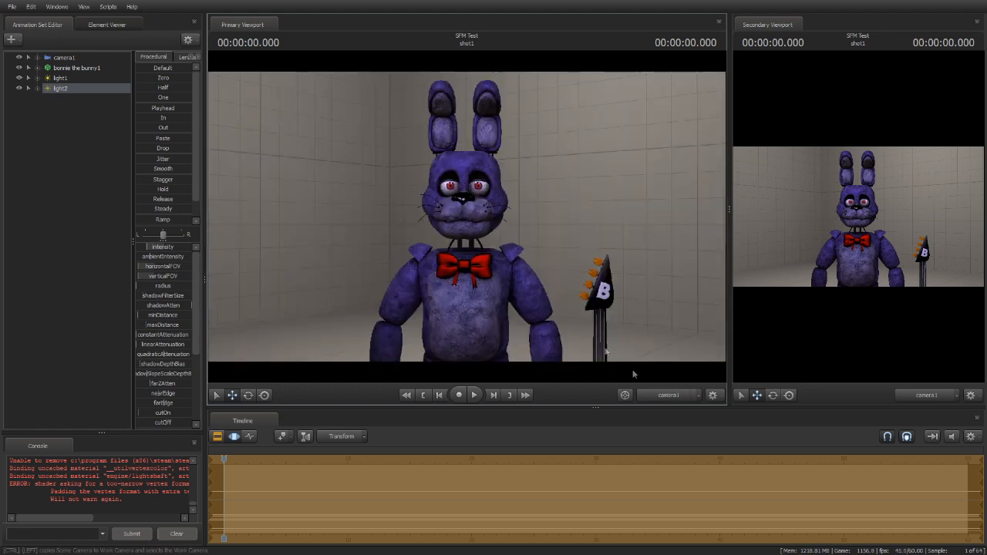